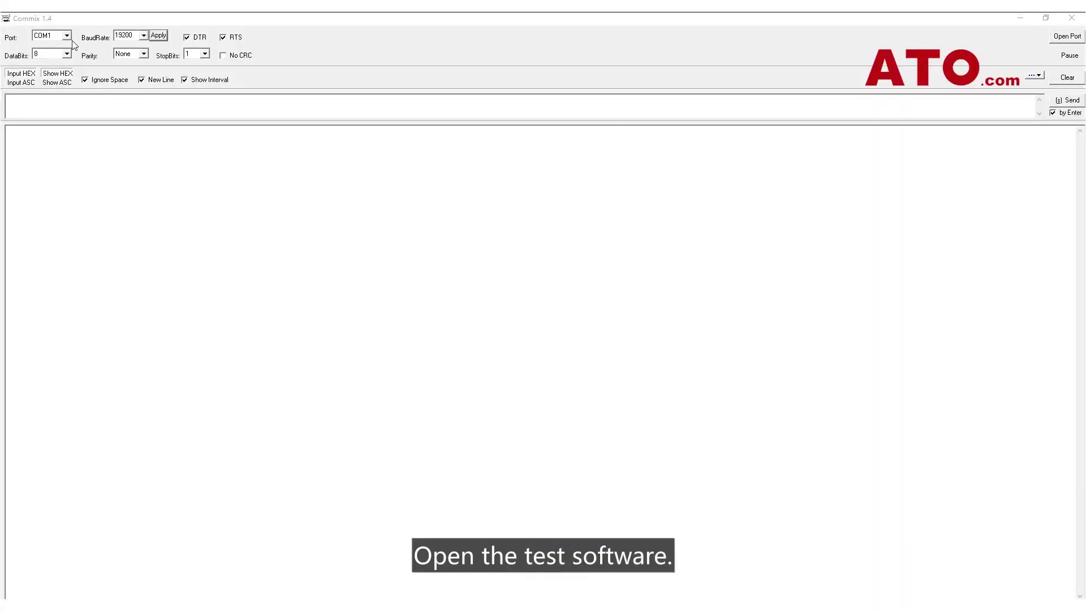
Set the serial port to COM3 and the baud rate to 38400.
left_click(67, 36)
left_click(56, 60)
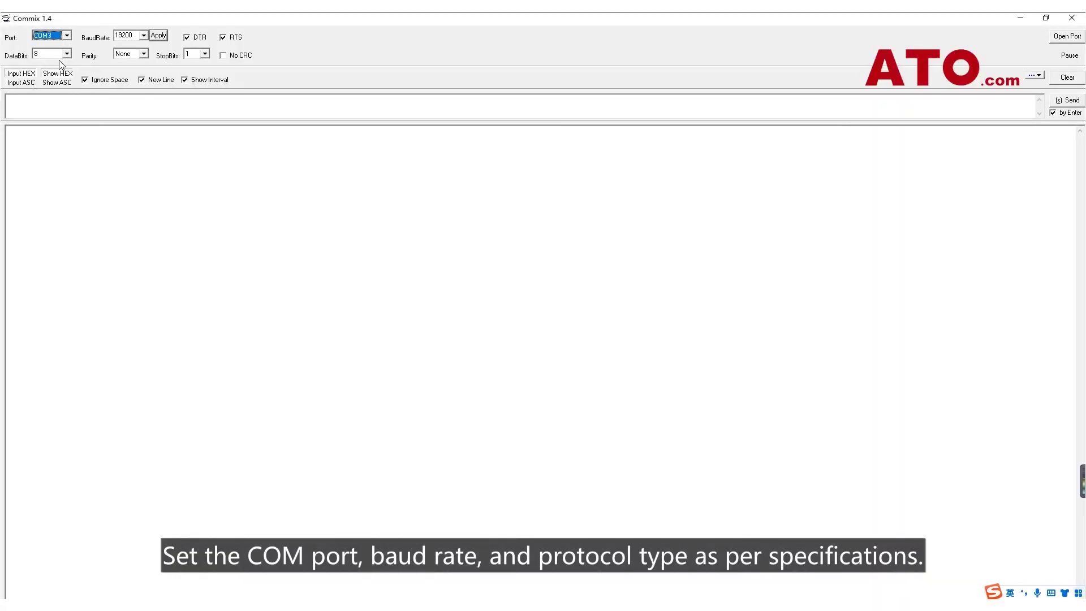
left_click(143, 36)
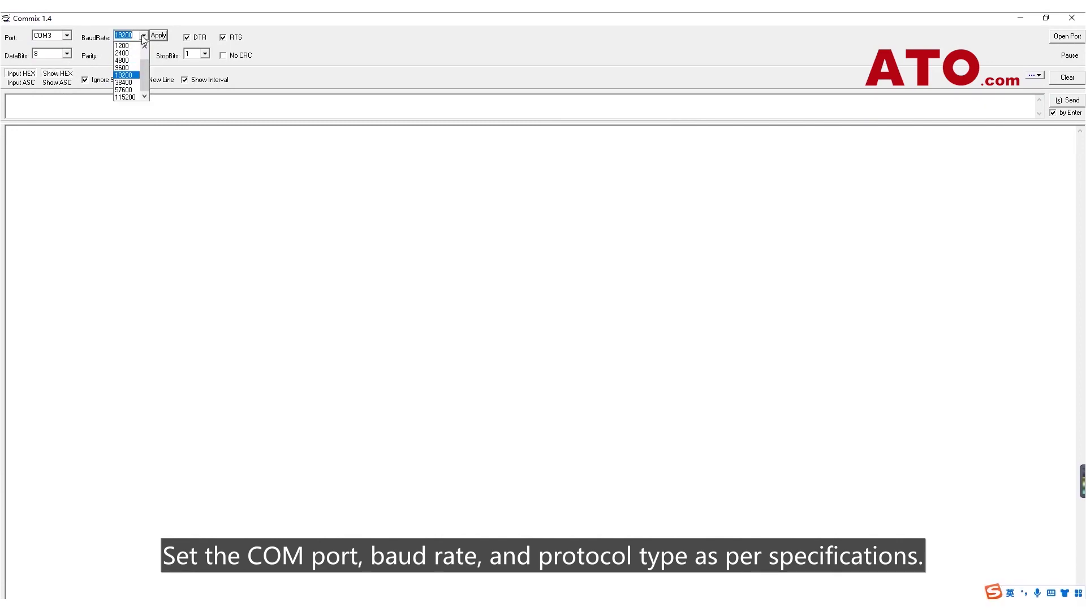
left_click(130, 82)
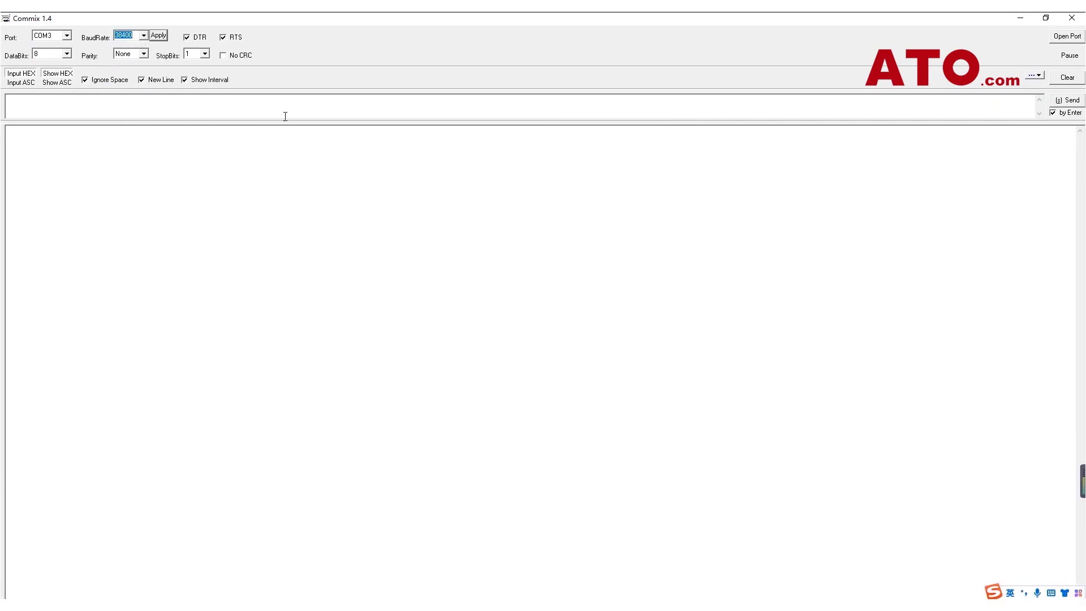
Set the CRC type to CRC16 (ModbusRTU) and open the serial port.
left_click(223, 55)
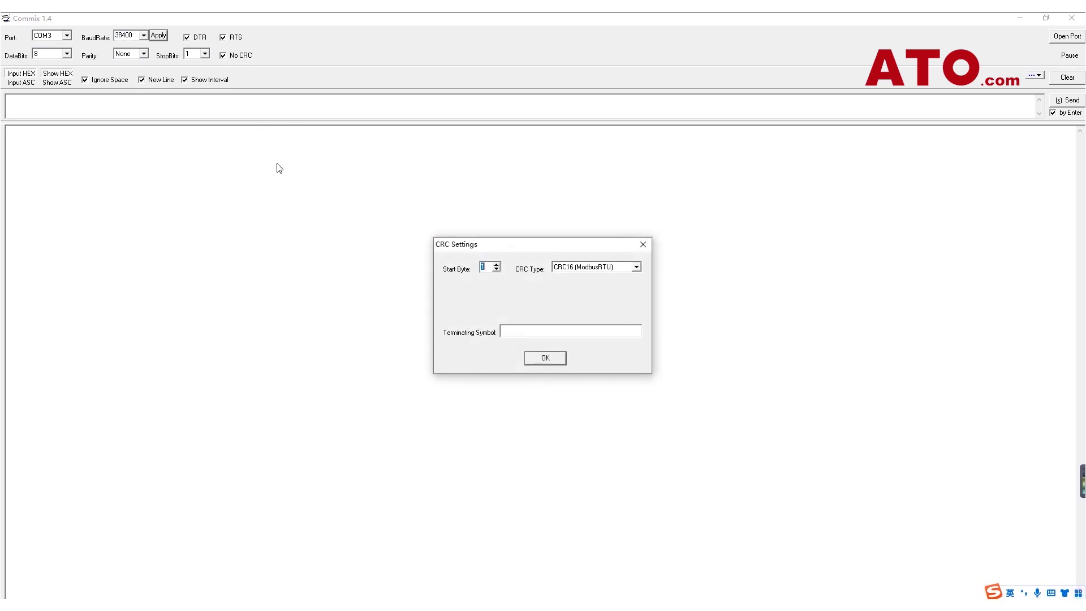
left_click(636, 267)
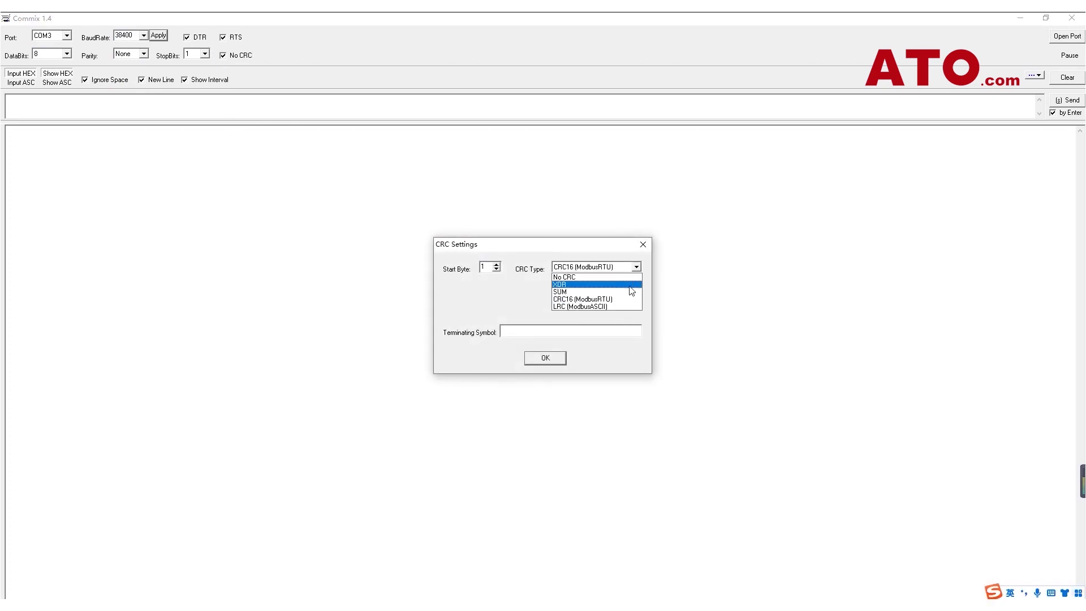
left_click(626, 300)
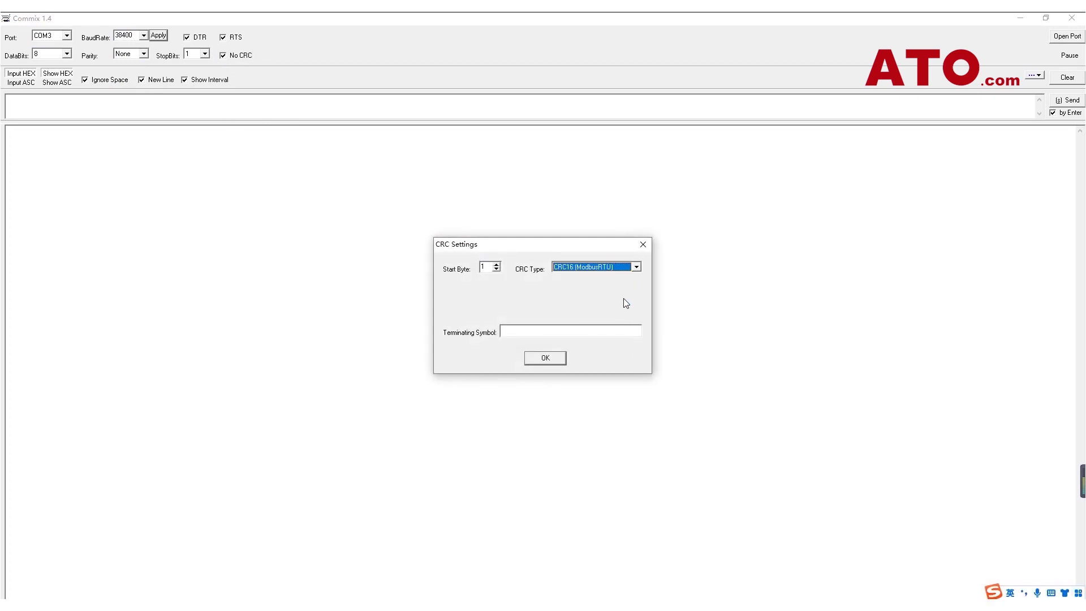
left_click(562, 357)
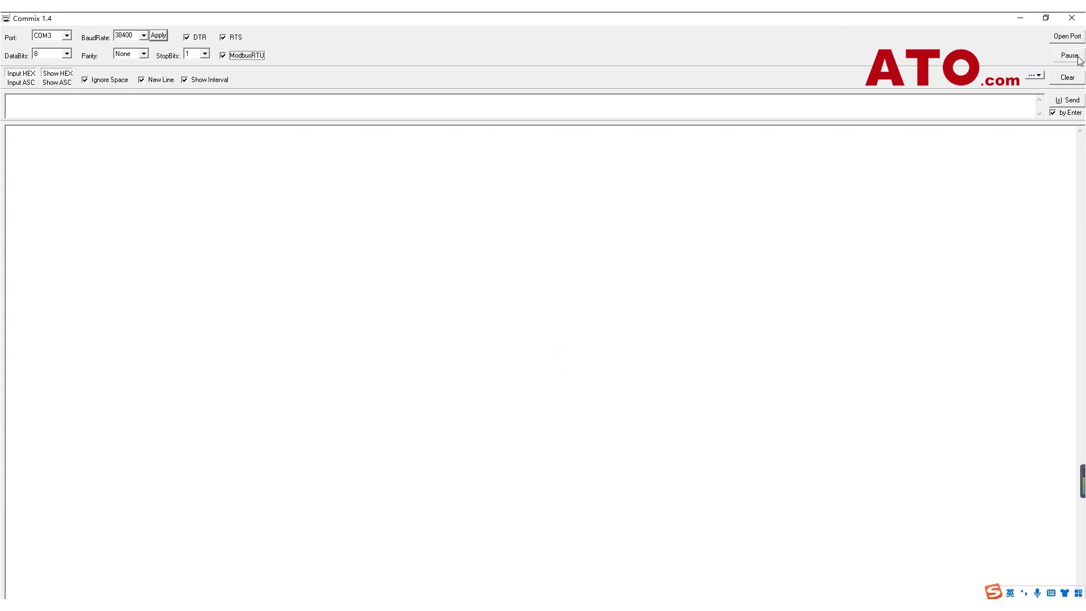
left_click(1069, 38)
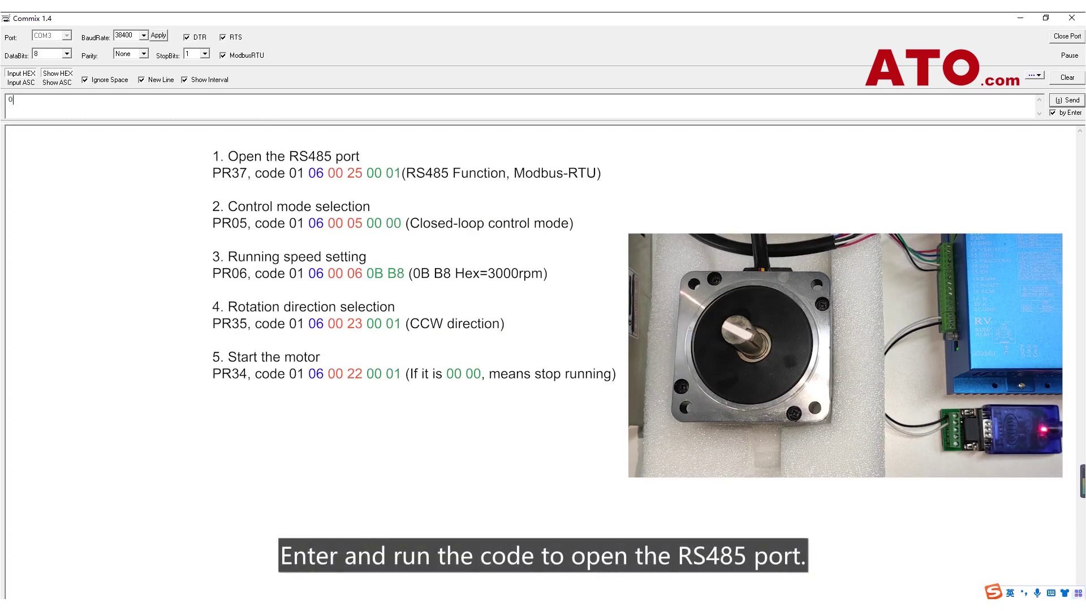
type("01 06 00 2")
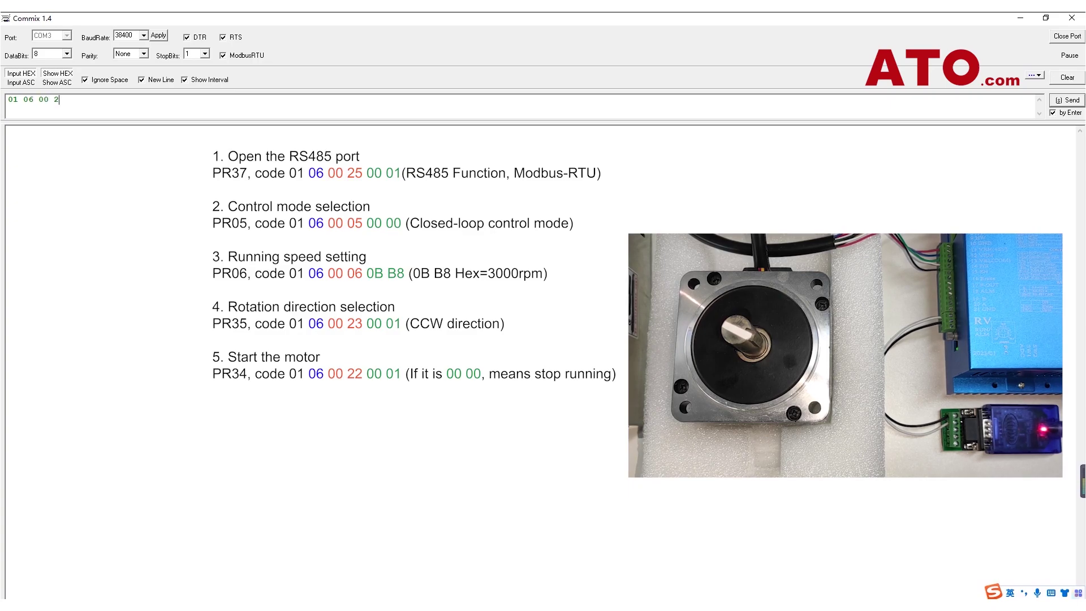
type("5 00 01")
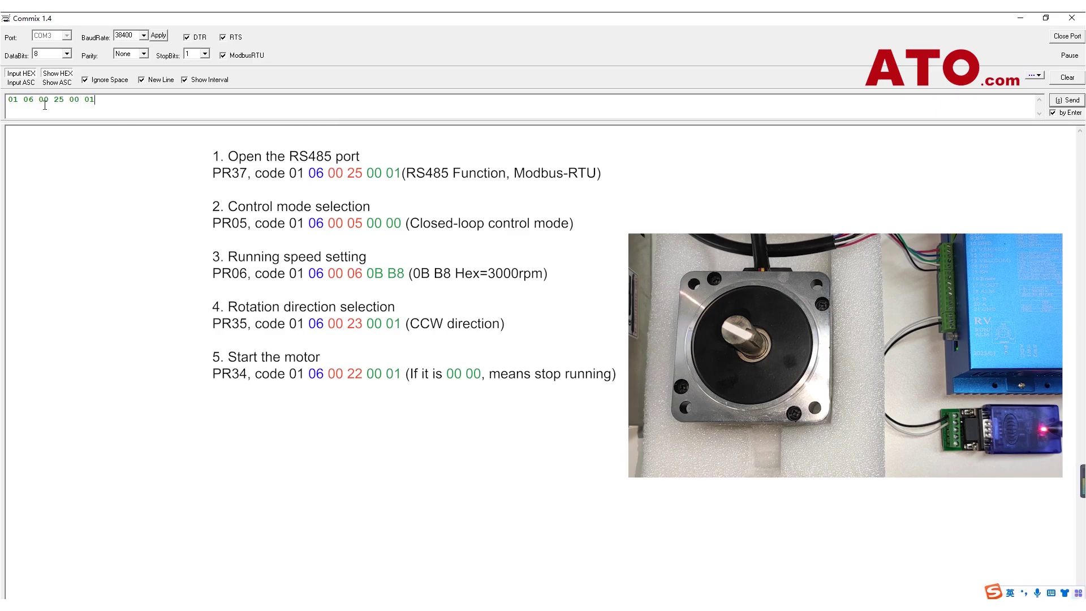
left_click_drag(38, 102, 64, 102)
left_click(1067, 101)
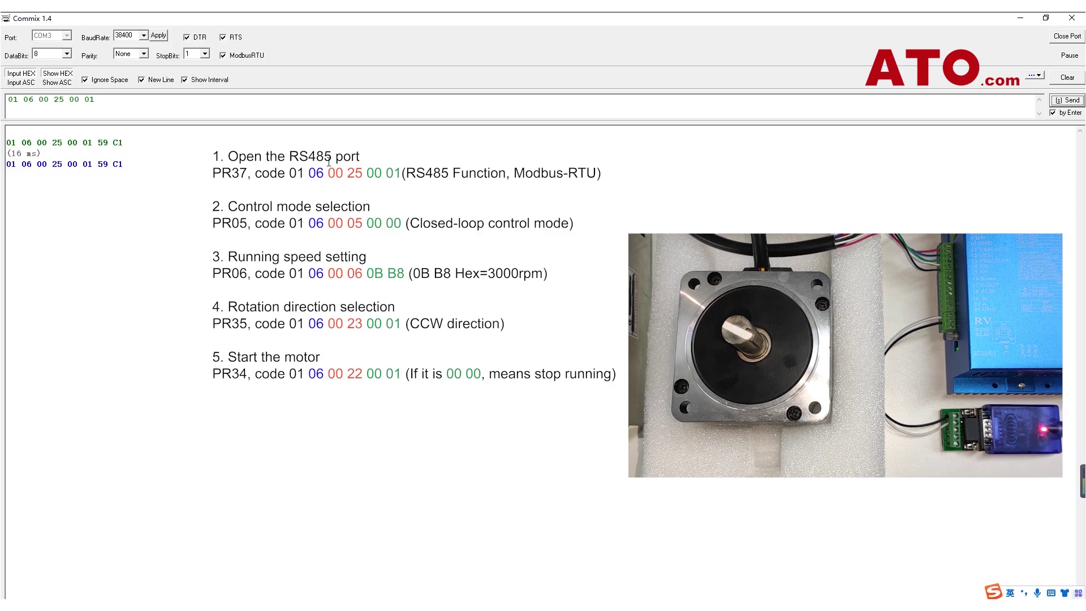
double_click(59, 102)
type("05")
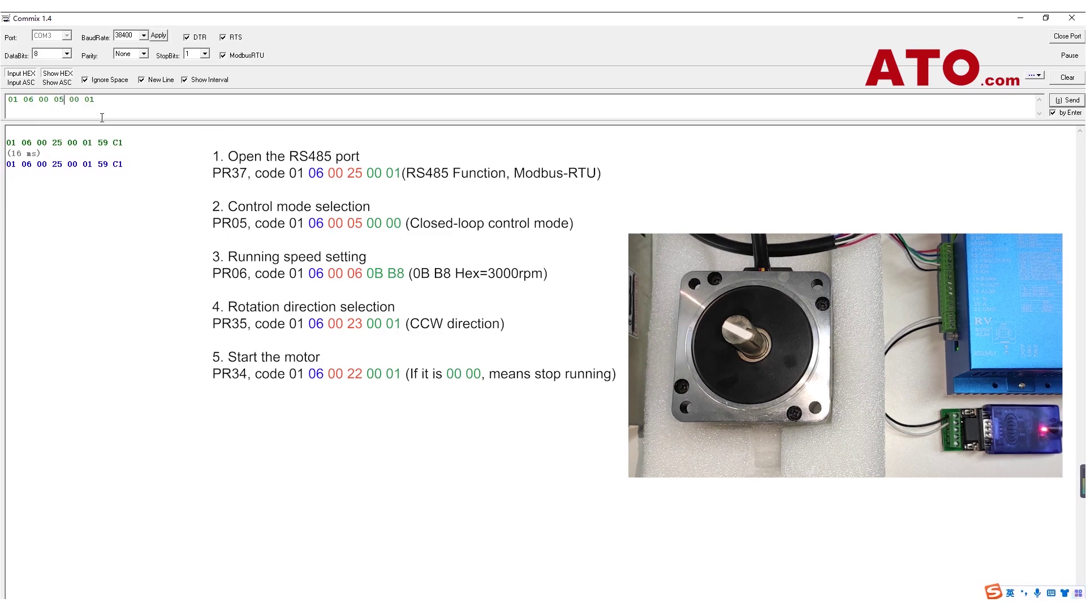
left_click_drag(89, 102, 101, 106)
type("0")
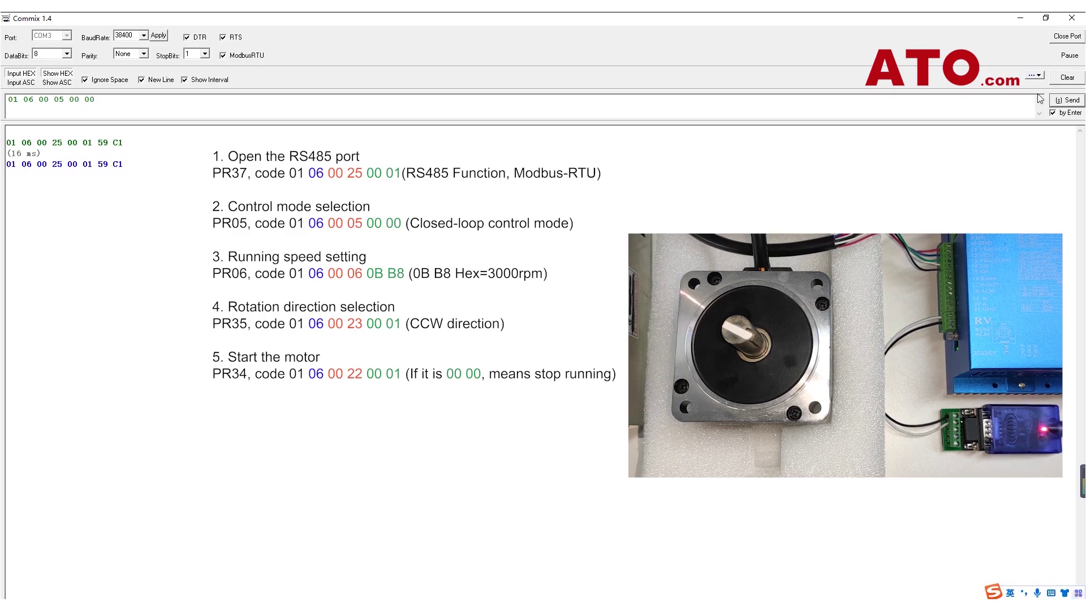
left_click(1068, 102)
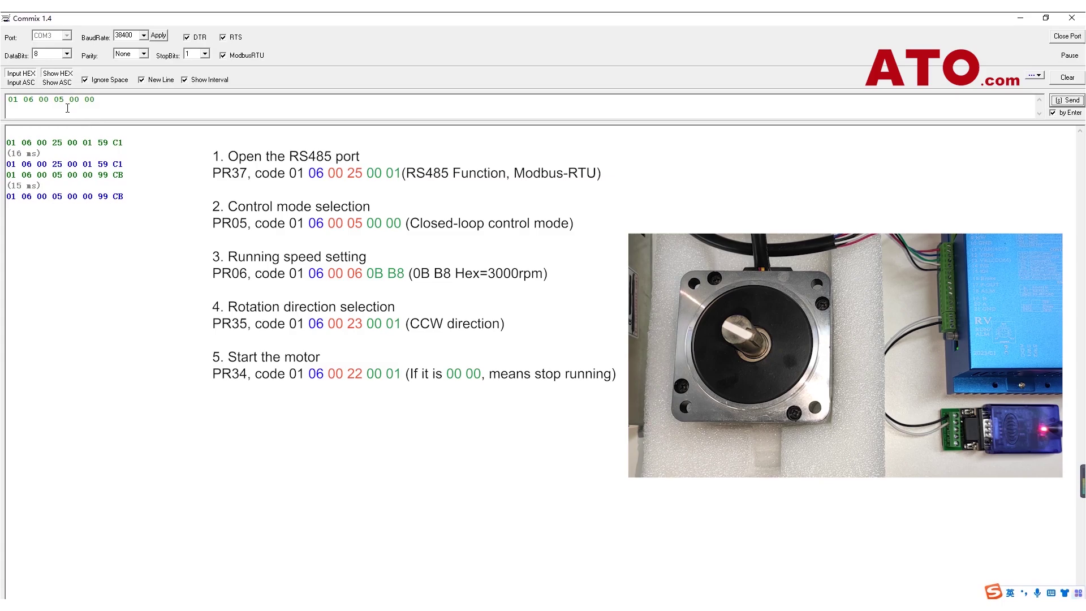
Change the command to 01 06 00 06 0B B8 and send it to set the running speed to 3000 rpm.
left_click_drag(64, 107, 59, 107)
type("6")
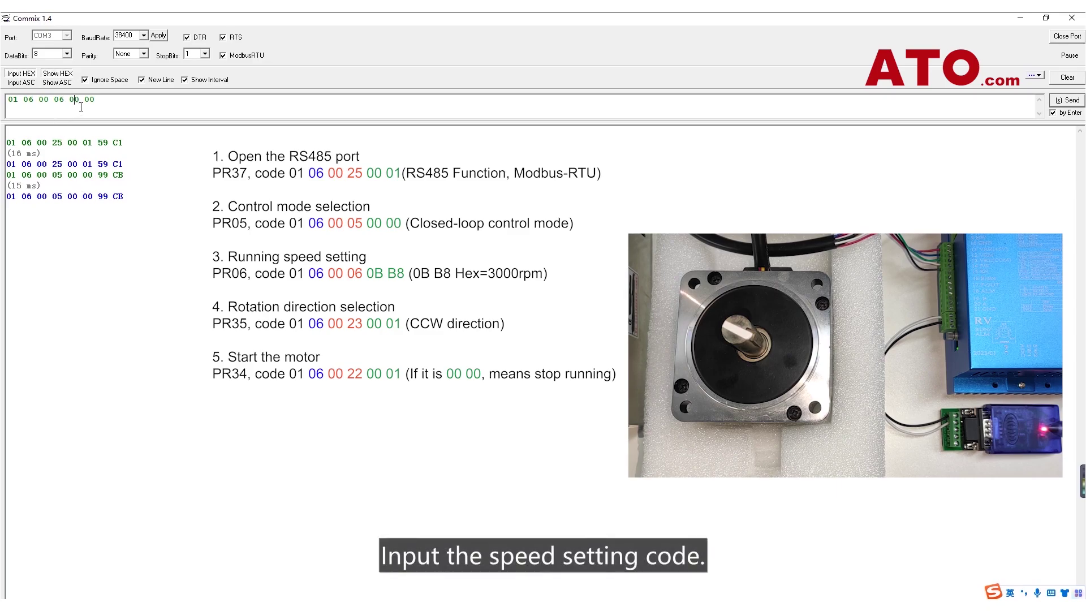
left_click_drag(74, 105, 130, 107)
type("B")
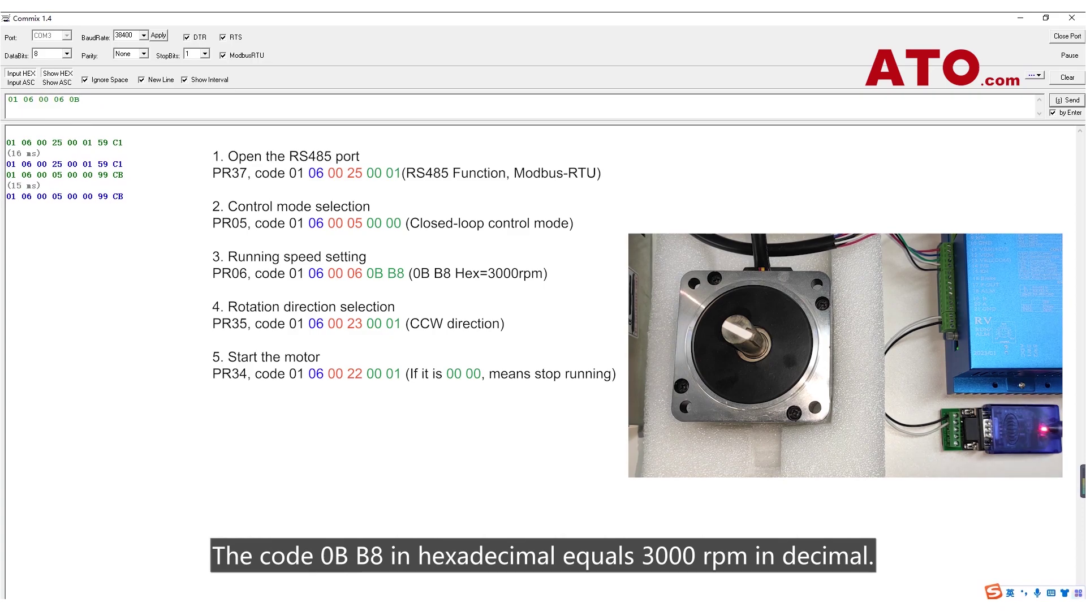
type(" B8")
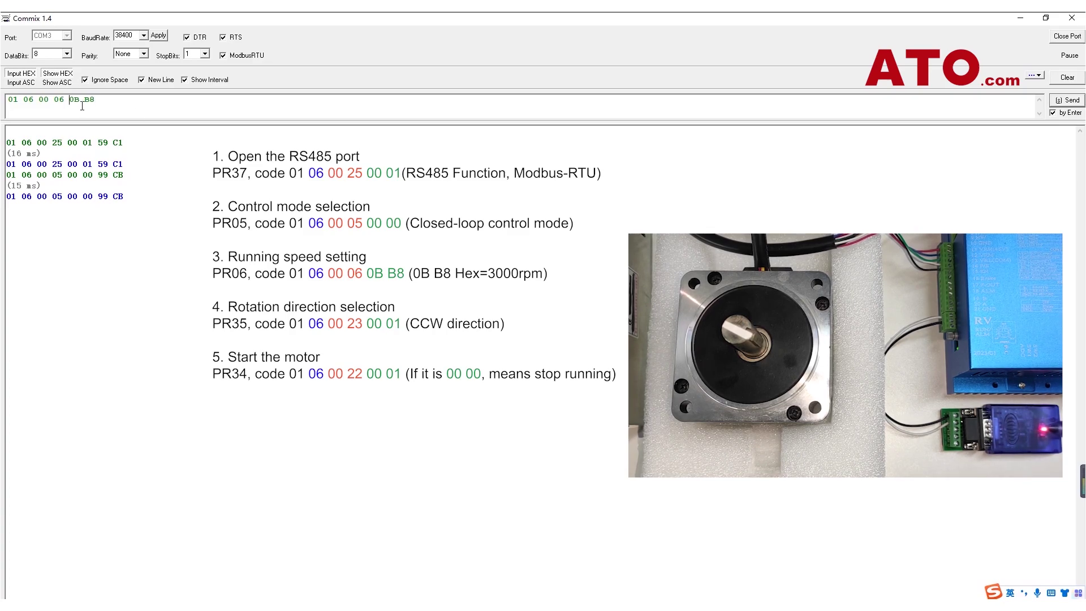
left_click_drag(82, 105, 99, 106)
left_click(1063, 102)
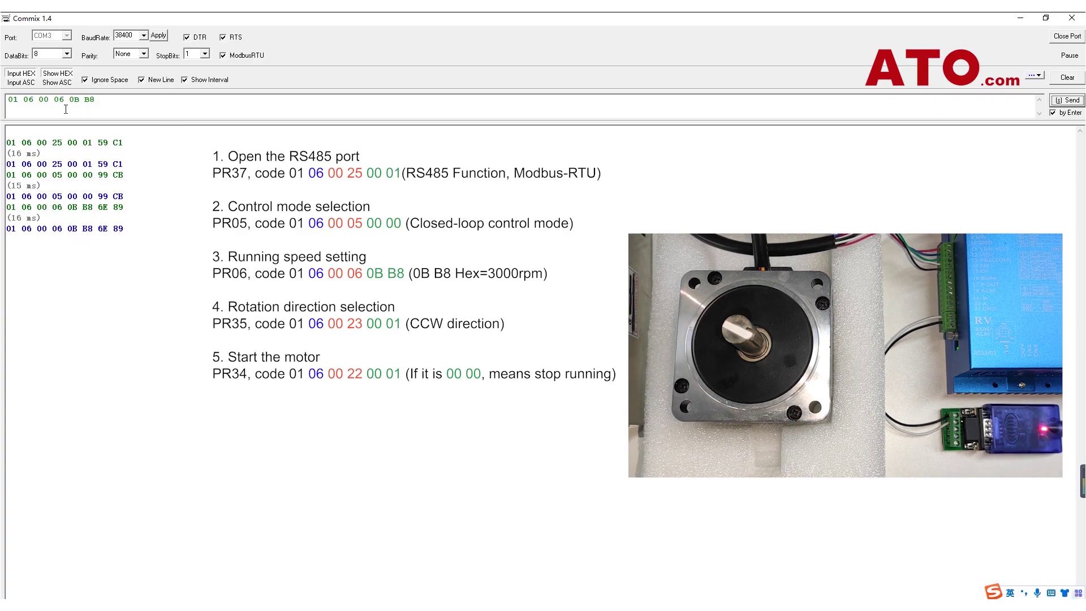
left_click_drag(54, 101, 136, 104)
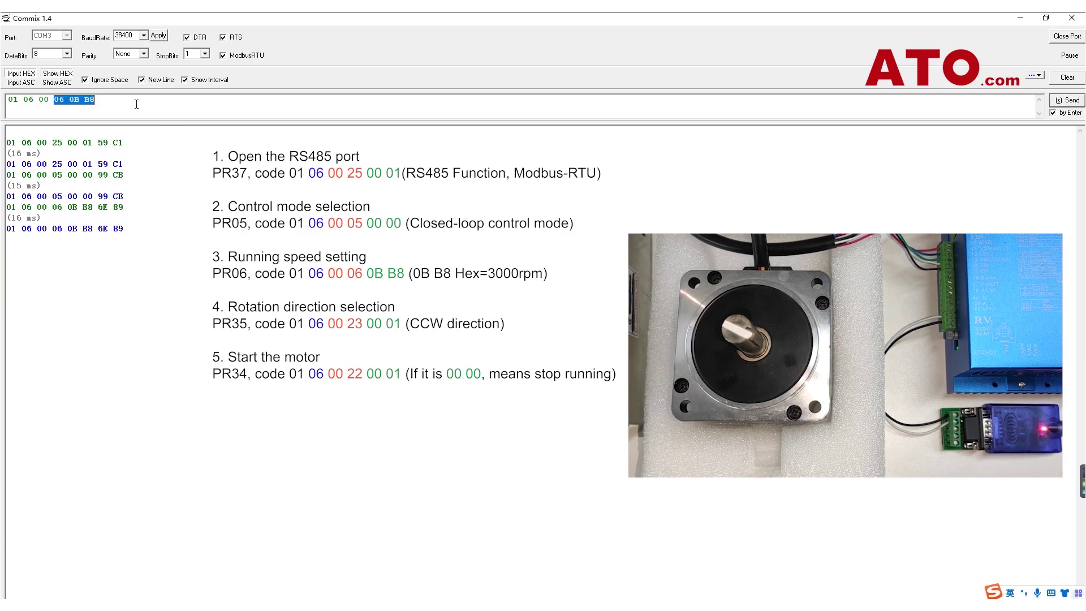
type("23 ")
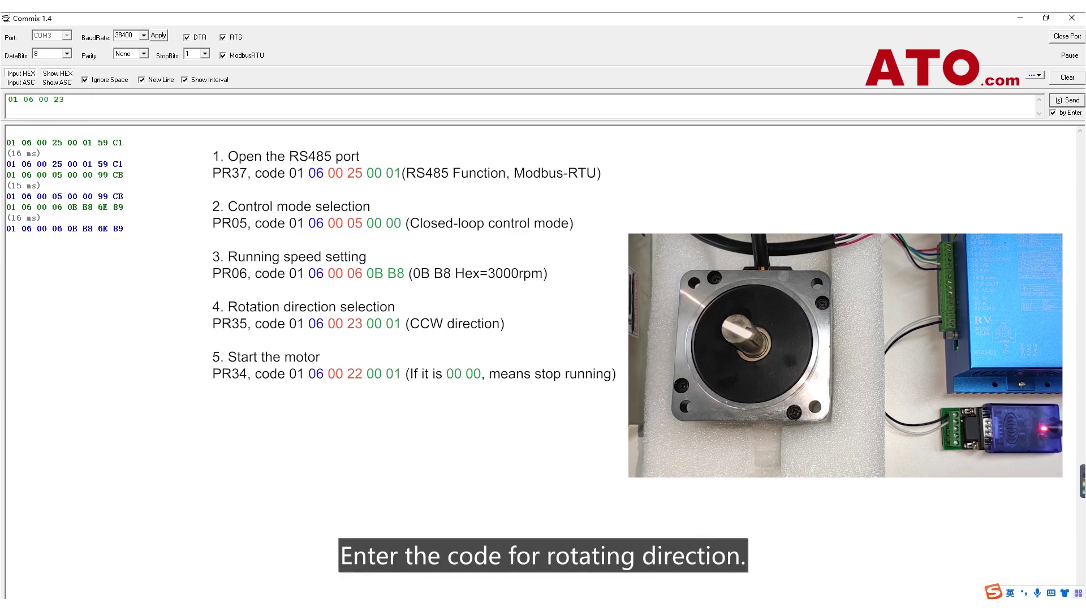
type("00 ")
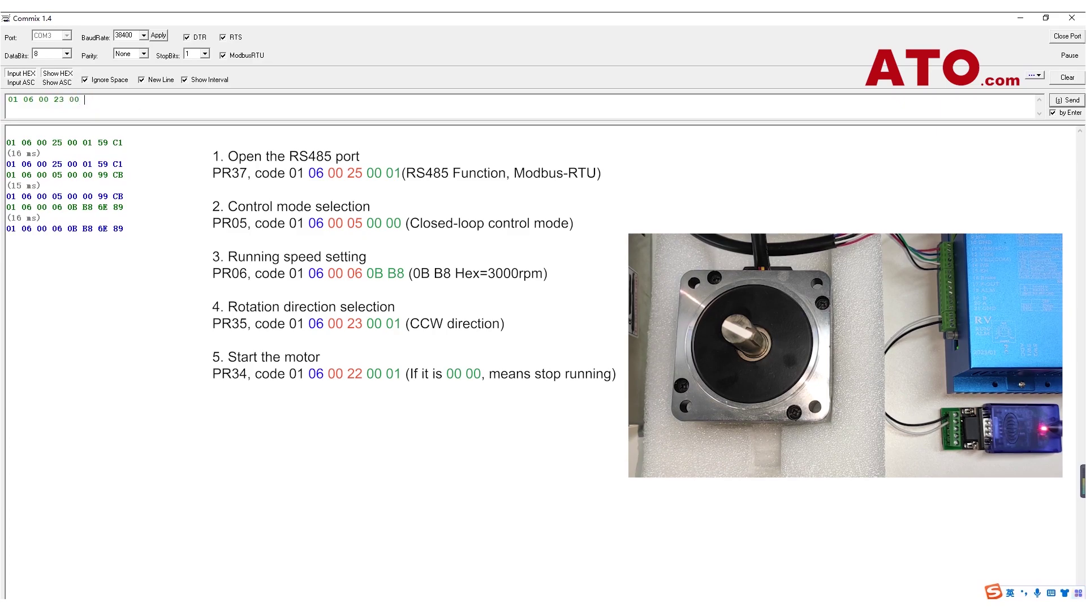
type("01")
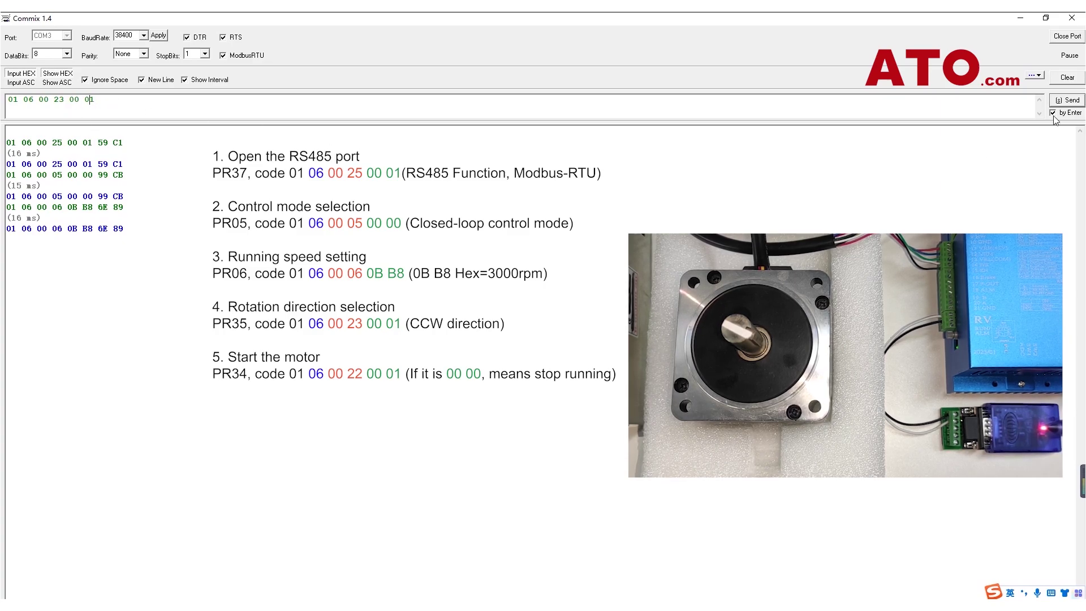
left_click(1069, 102)
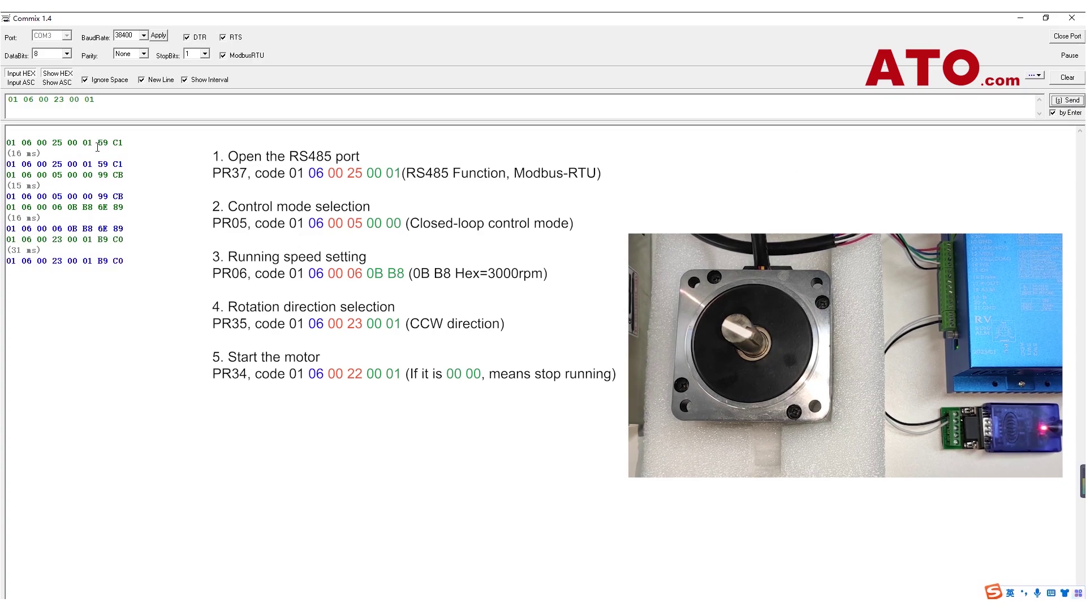
double_click(59, 100)
type("22")
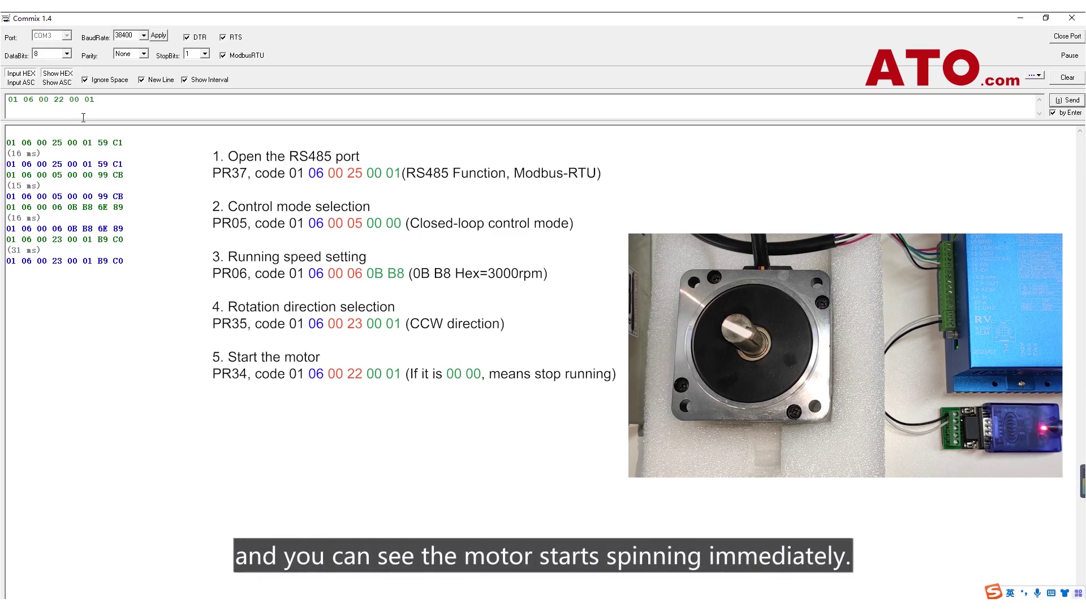
left_click_drag(68, 102, 99, 108)
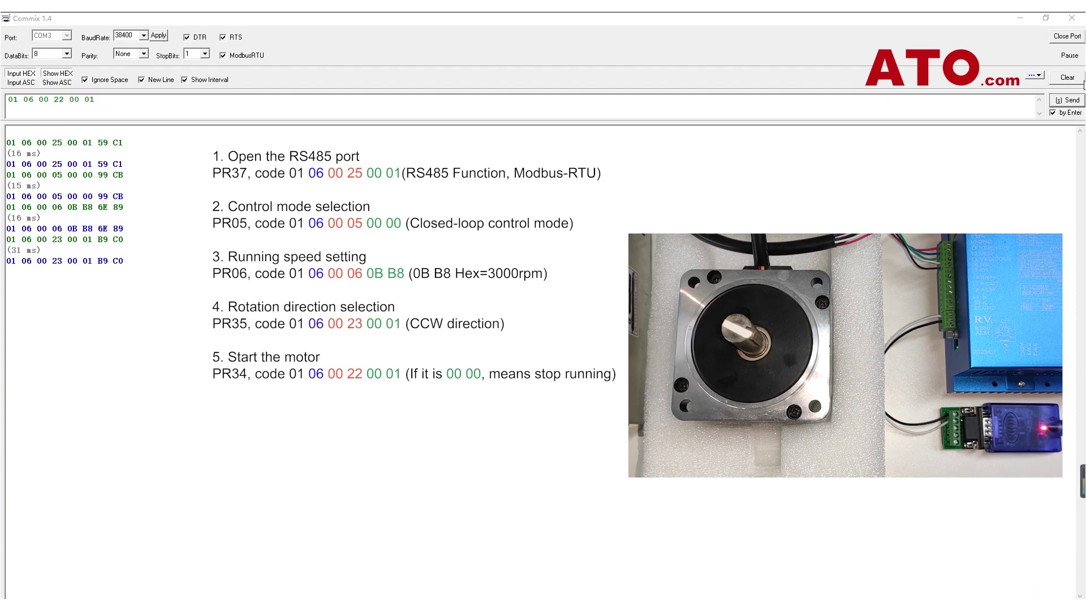
left_click(1071, 101)
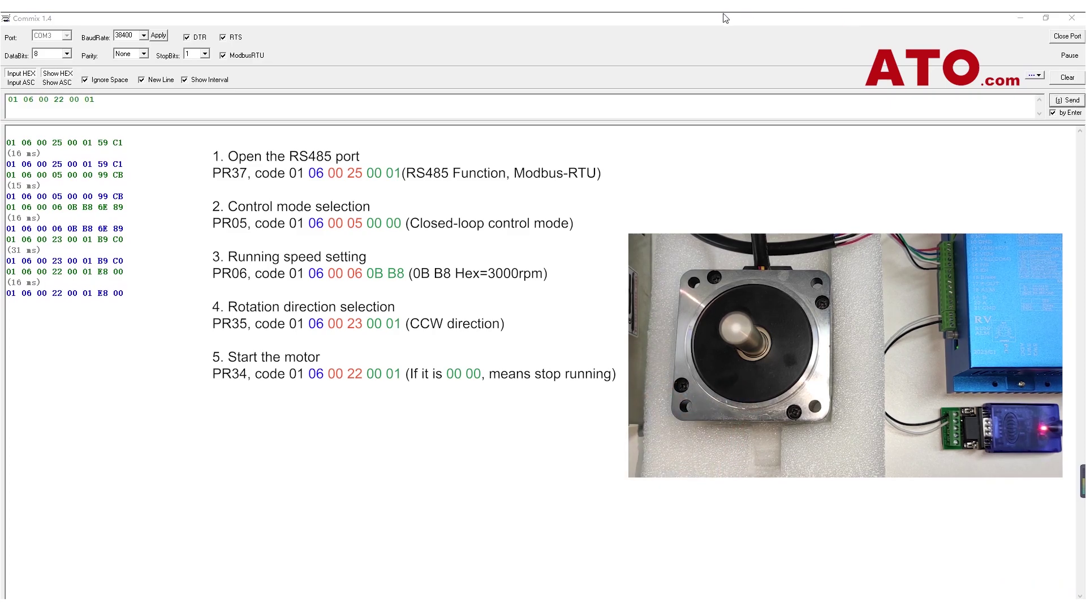
left_click(105, 108)
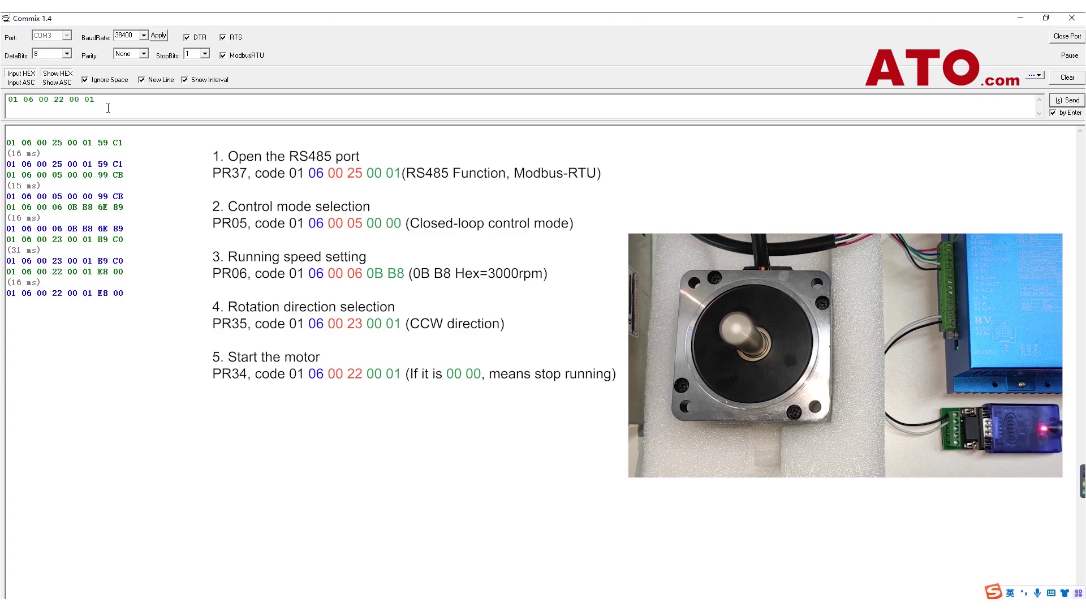
key("BackSpace")
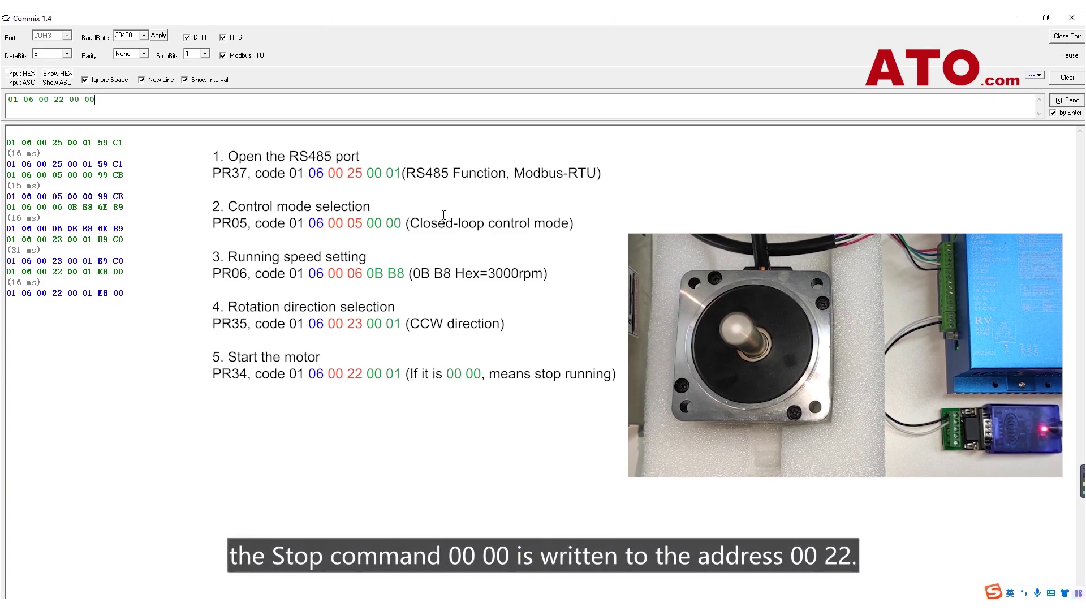
left_click(1072, 104)
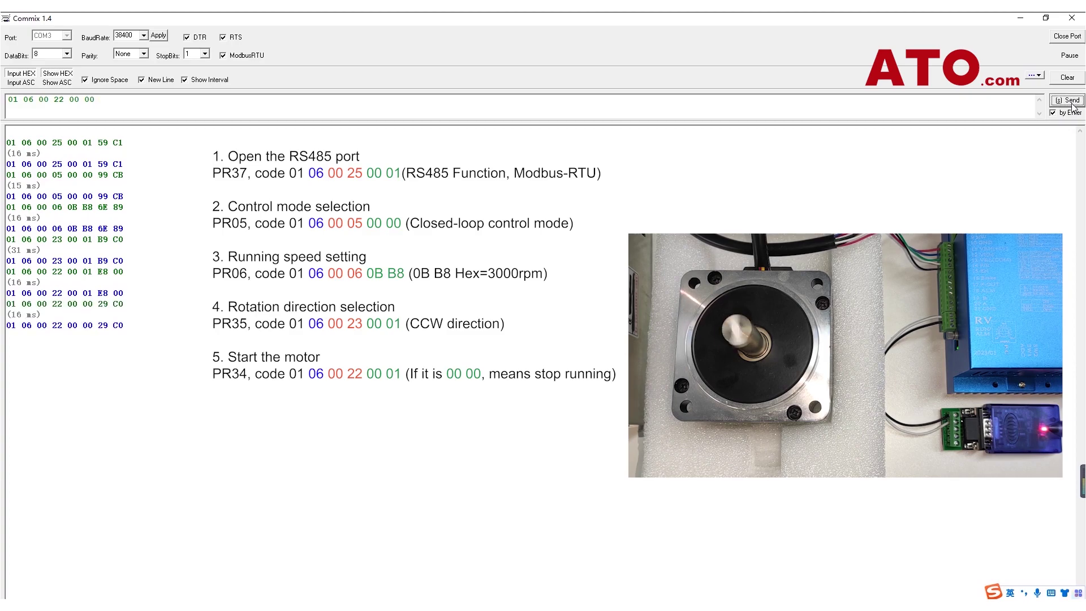
left_click_drag(95, 100, 75, 108)
left_click(129, 141)
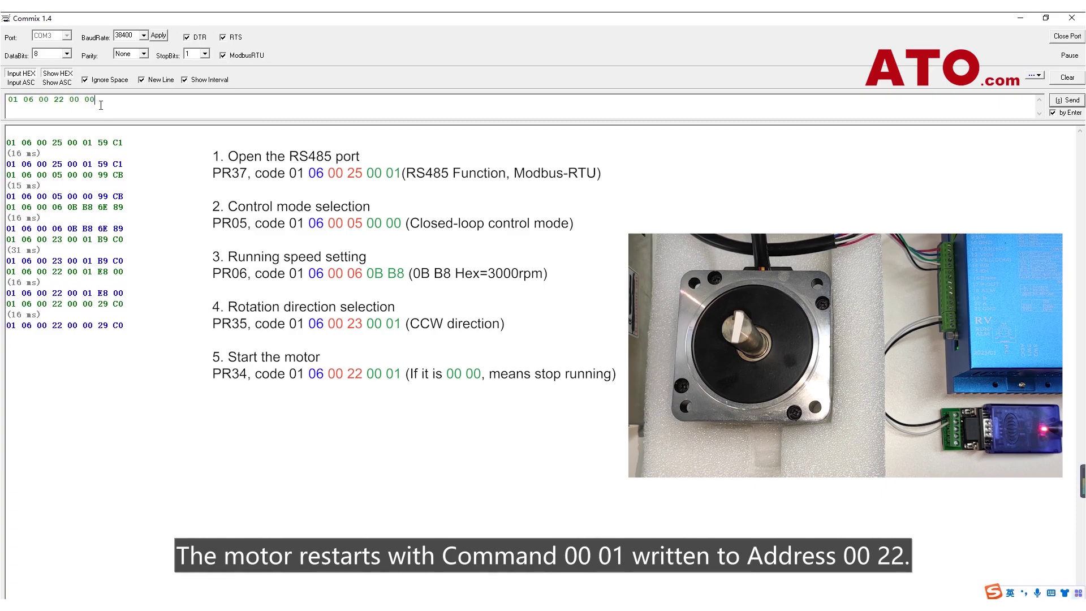
key("BackSpace")
type("1")
left_click(1056, 104)
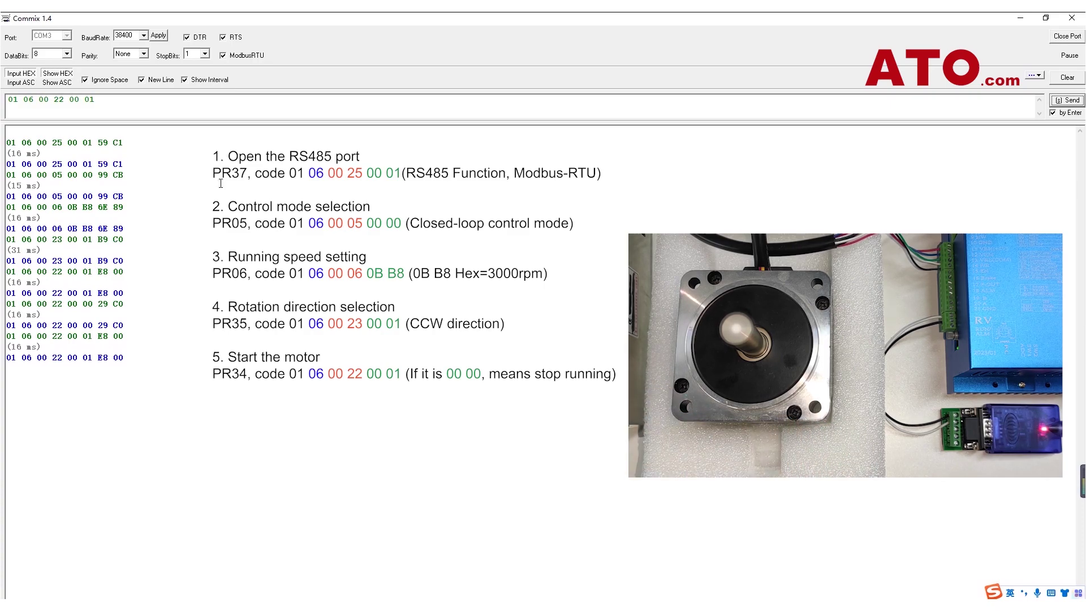
Clear the communication log and select the whole command in the input box.
key("ctrl+a")
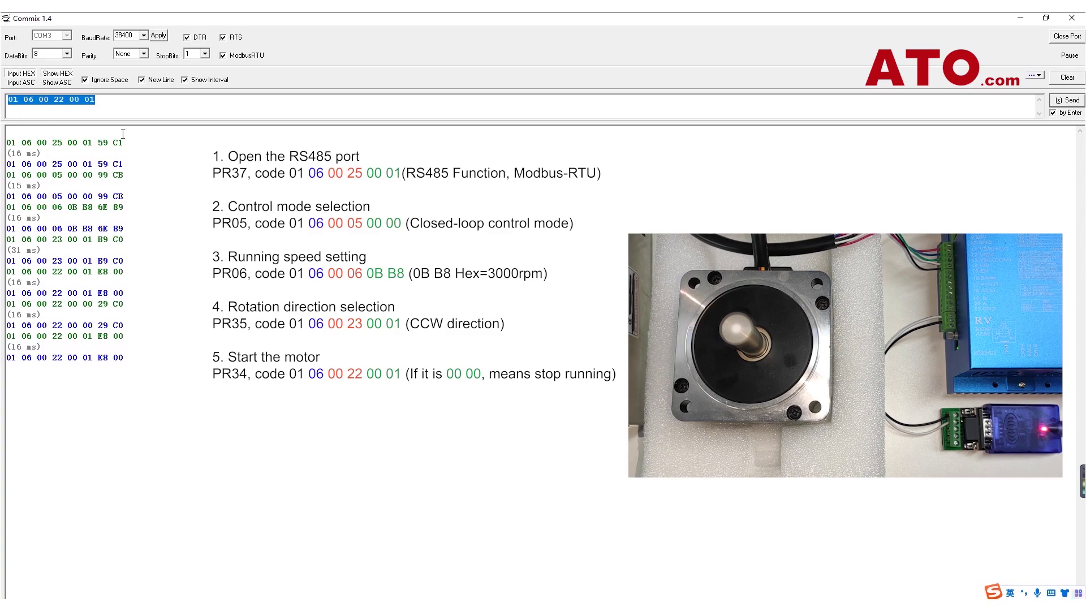
left_click(1082, 69)
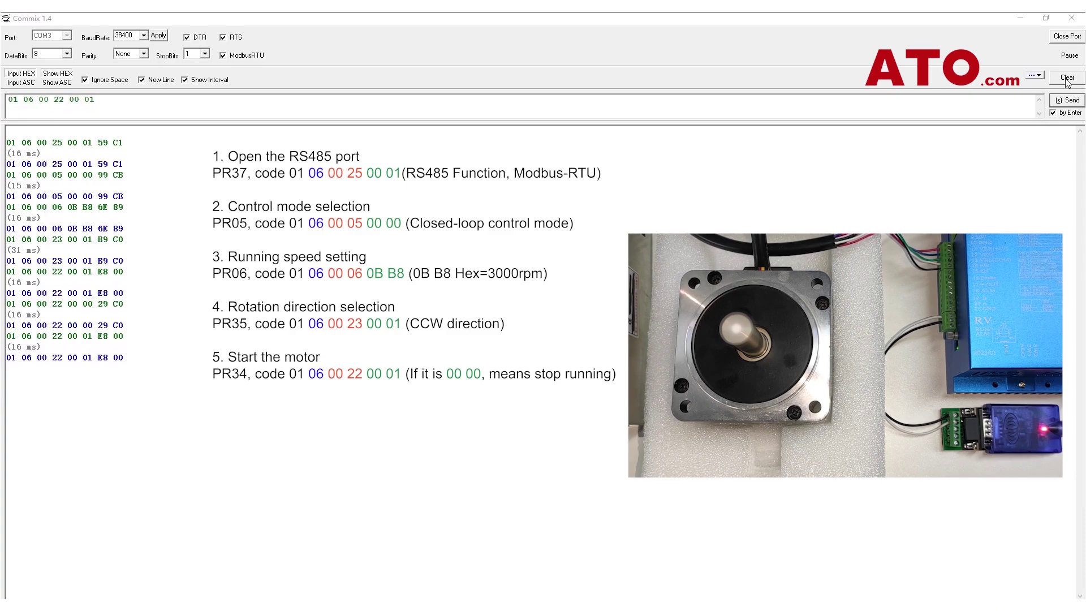
left_click(1067, 79)
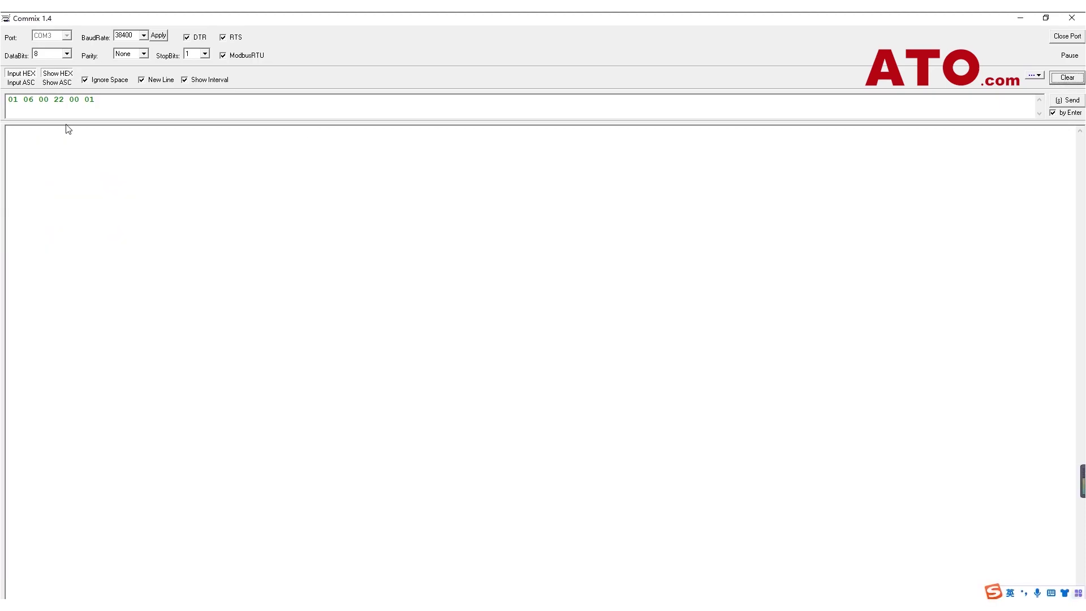
left_click_drag(112, 108, 2, 105)
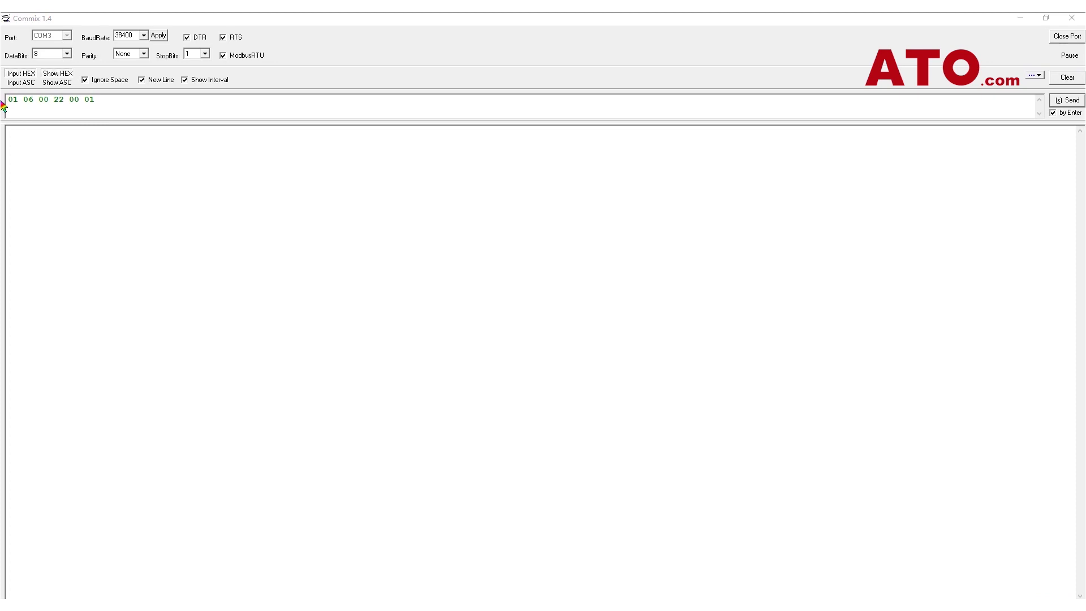
left_click_drag(103, 108, 14, 101)
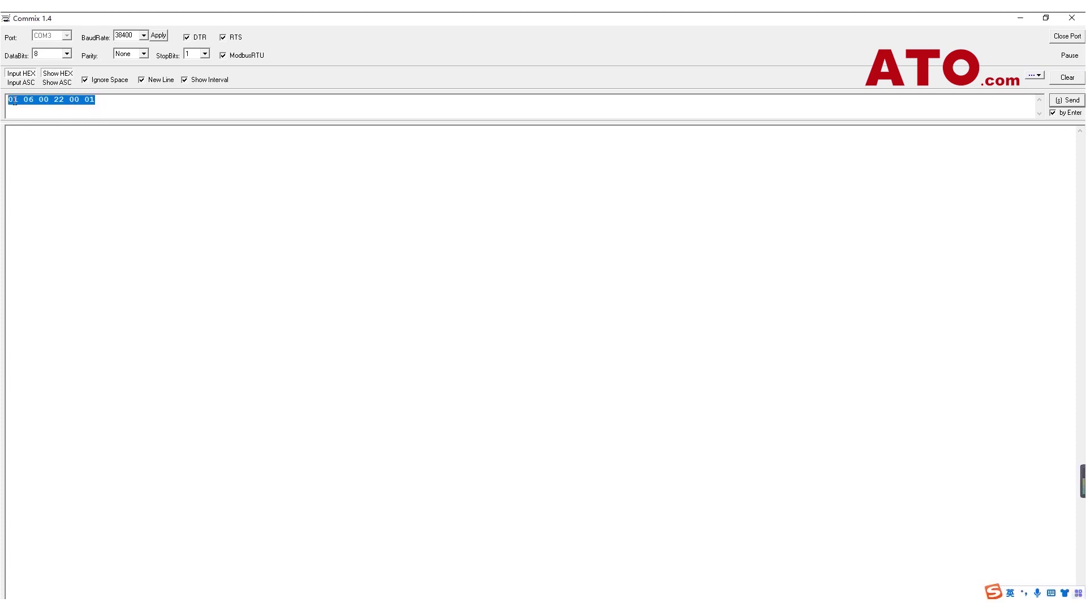
key("BackSpace")
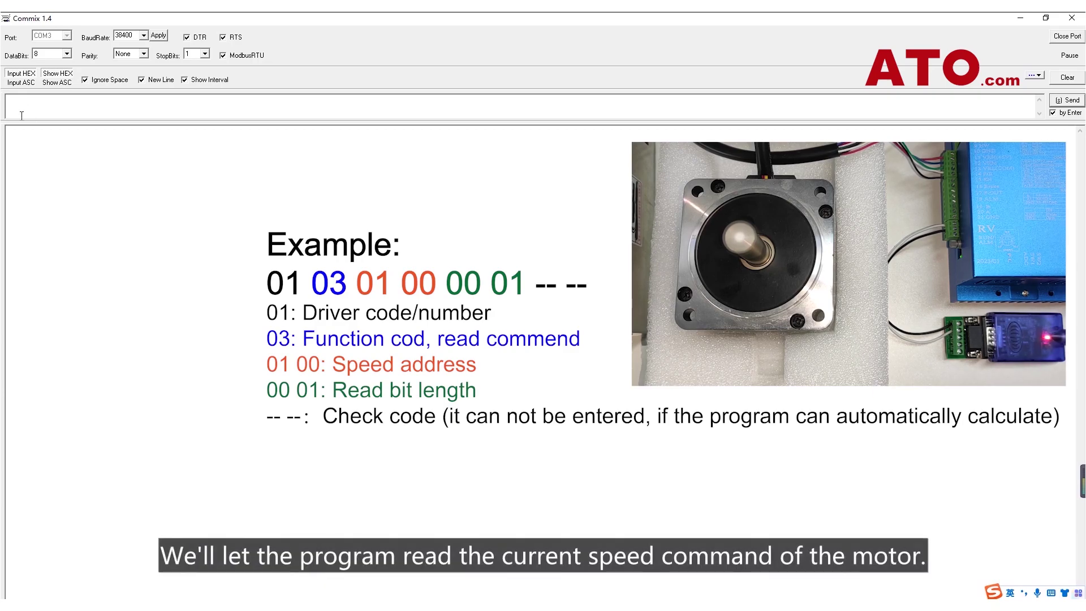
type("01 03")
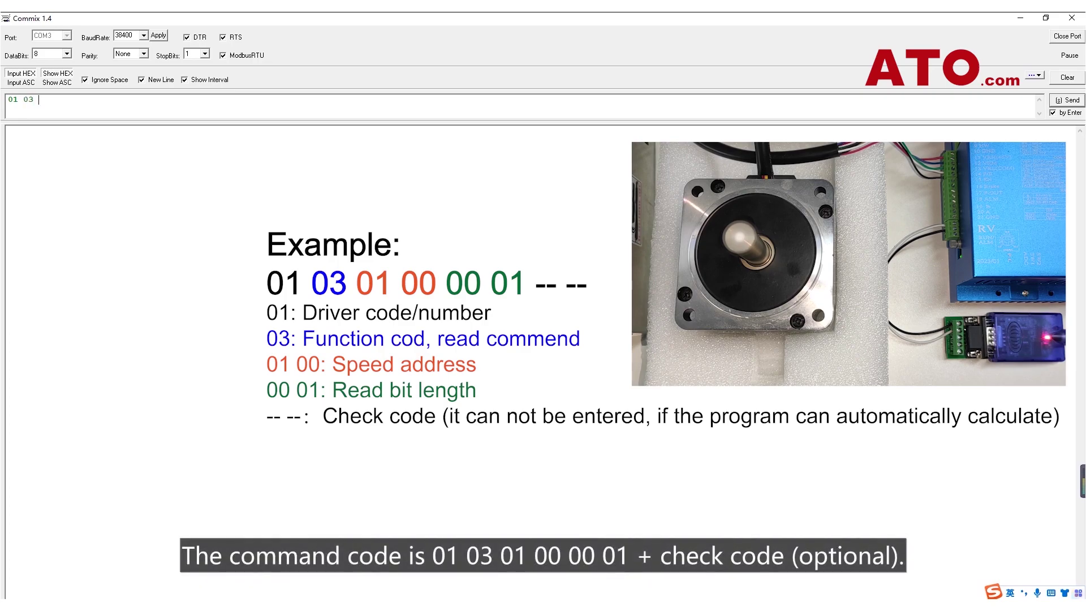
type(" 01 00 00 01")
left_click(1064, 101)
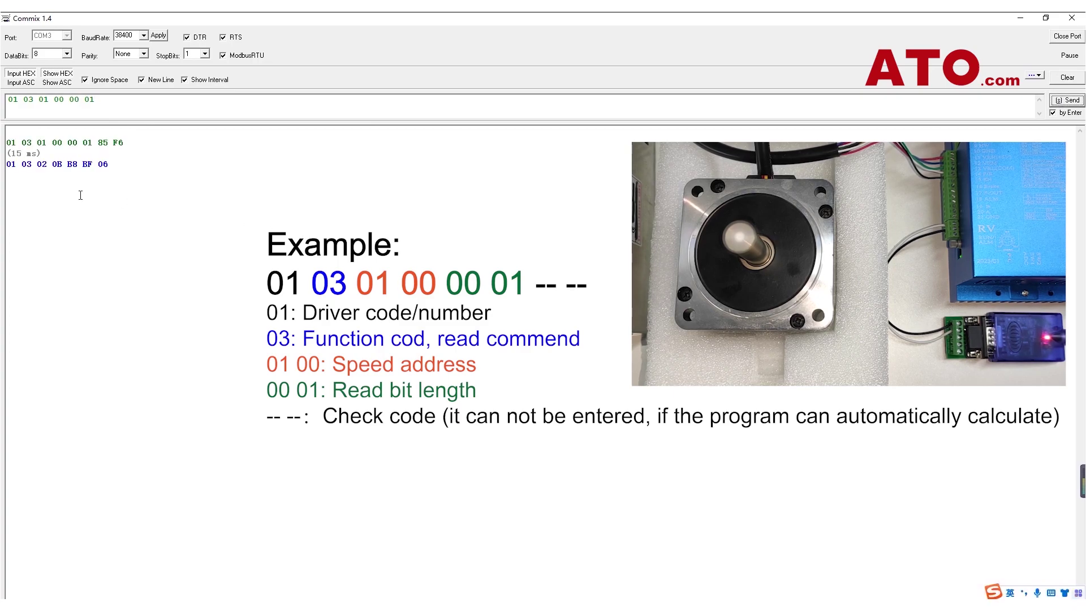
left_click_drag(52, 165, 83, 171)
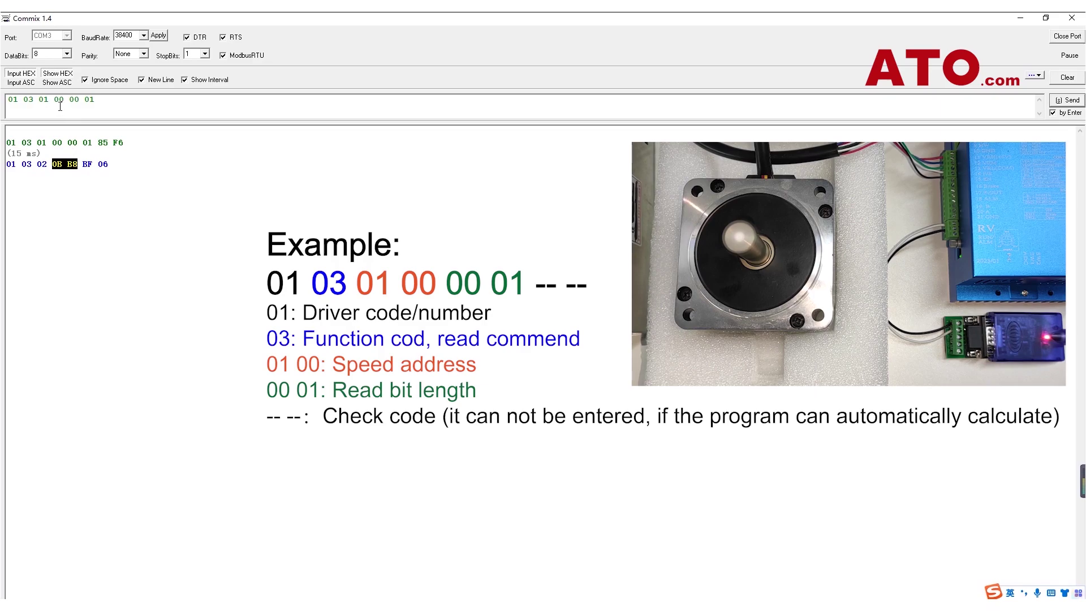
Change the read command to 01 03 01 0C 00 01, send it, and highlight the two data bytes in its reply.
left_click_drag(54, 102, 96, 103)
key("BackSpace")
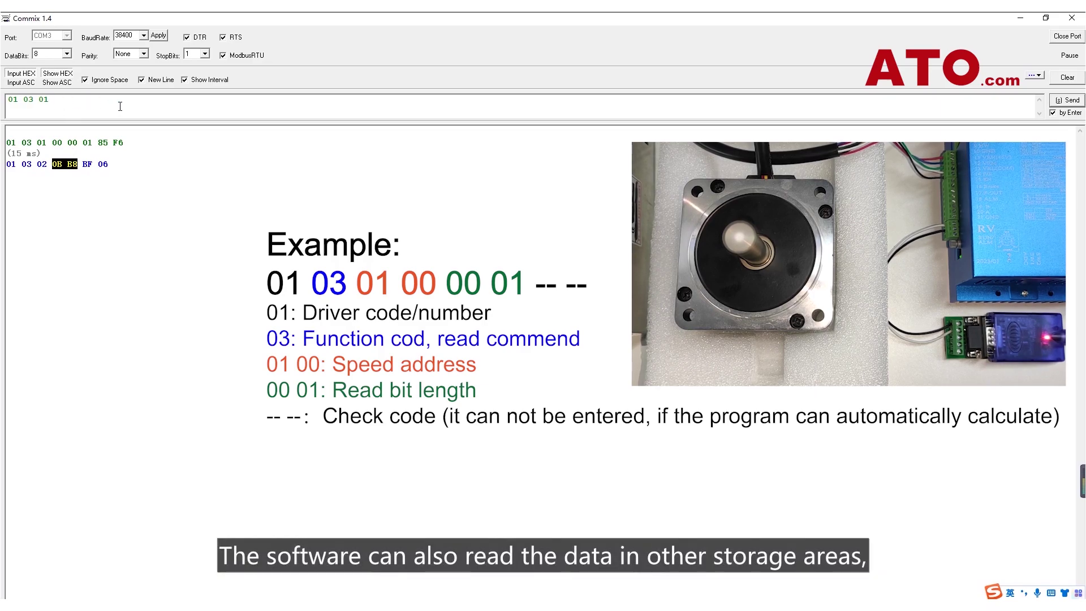
type("0C")
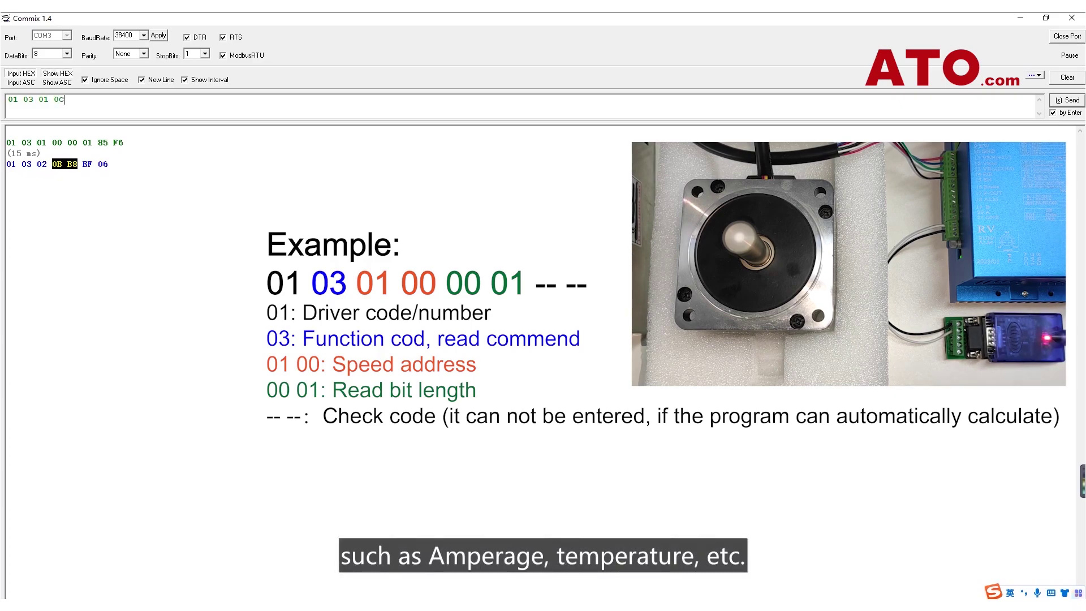
type(" 00")
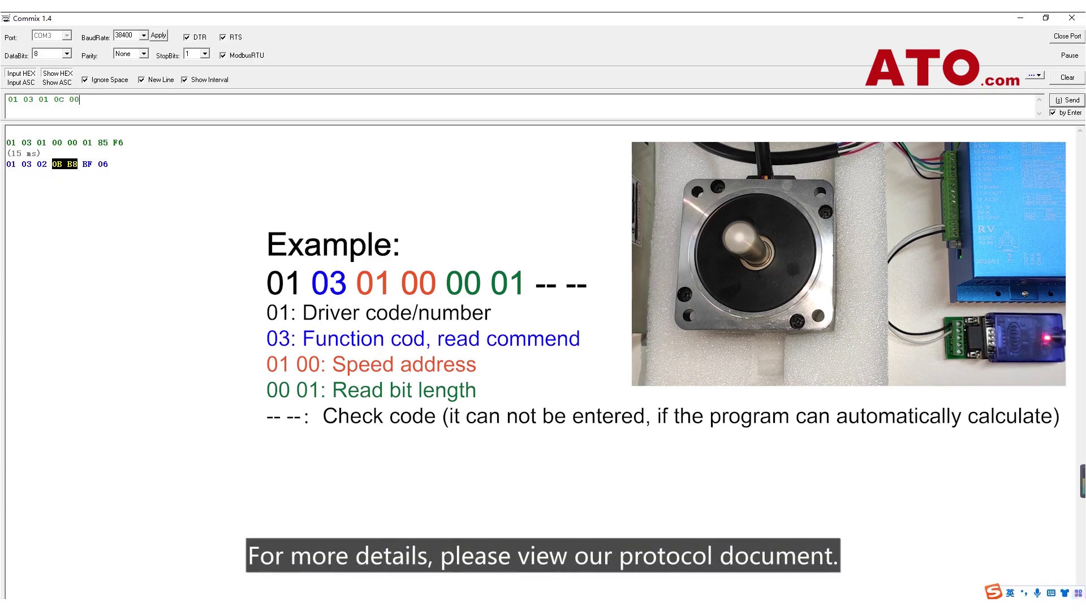
type(" 01")
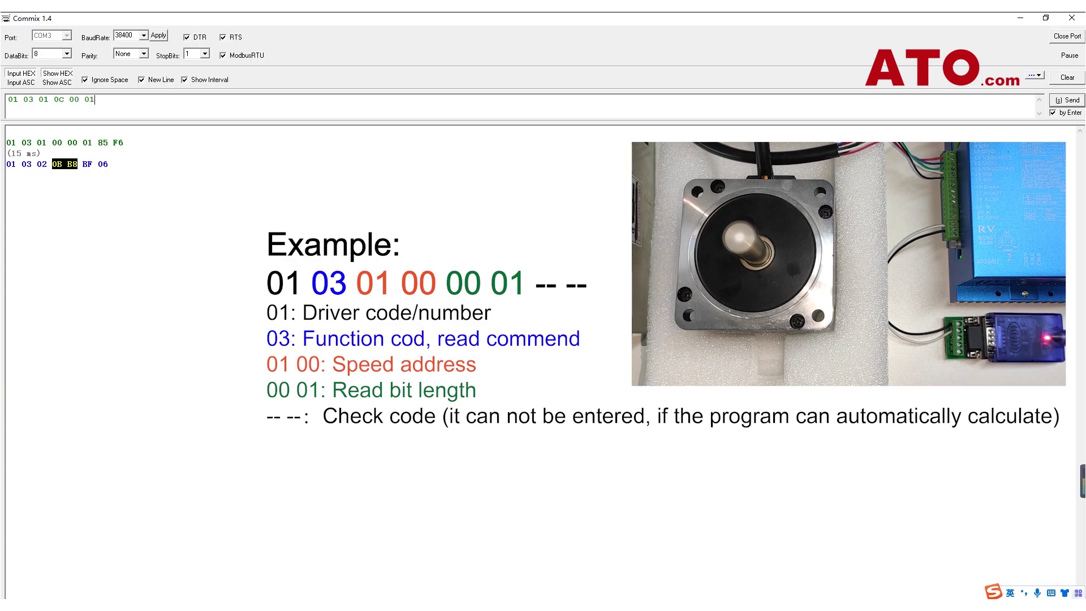
left_click(1065, 101)
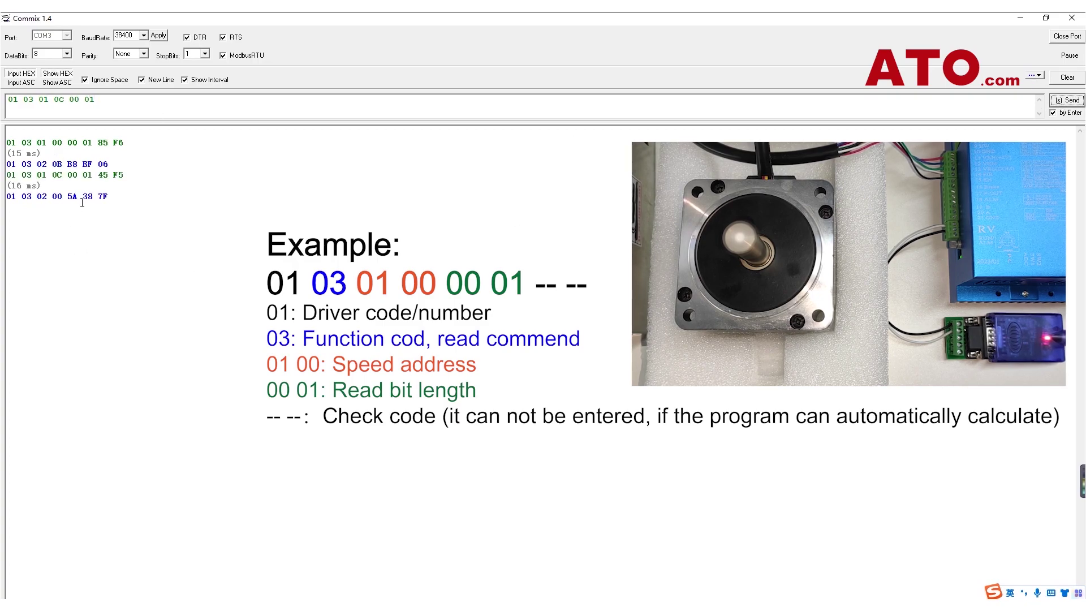
left_click_drag(77, 197, 52, 197)
left_click_drag(95, 101, 29, 106)
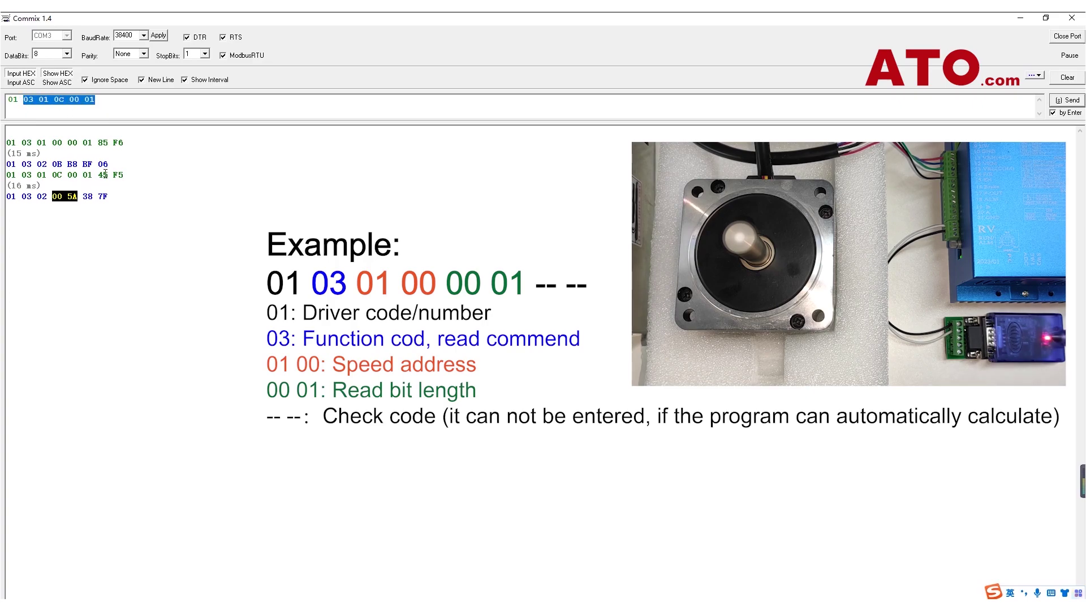
type("06 ")
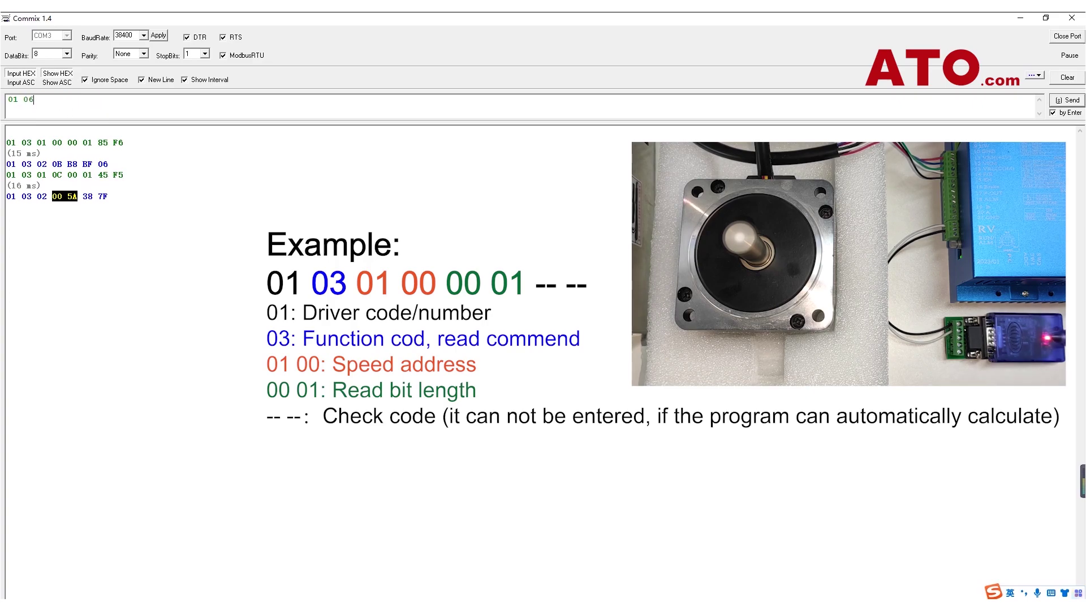
type("00 22 ")
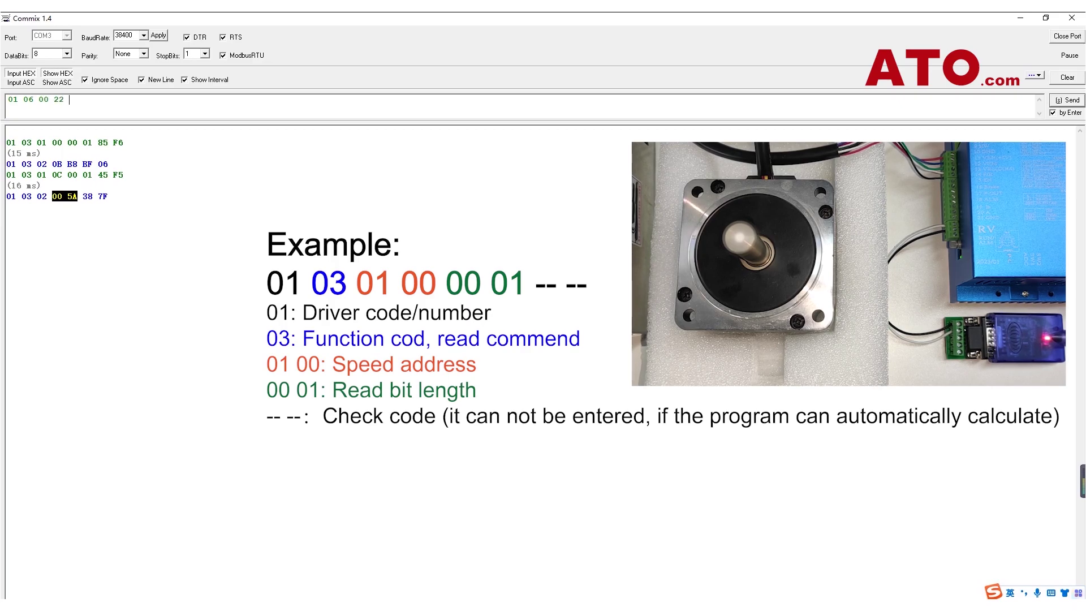
type("00 00")
left_click(1061, 101)
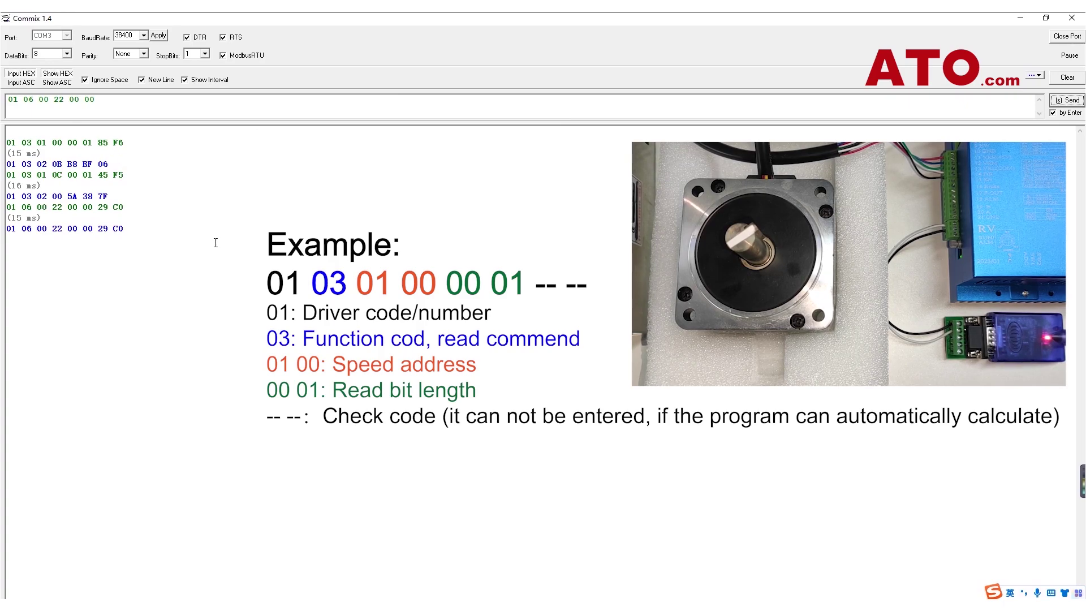
left_click(1068, 37)
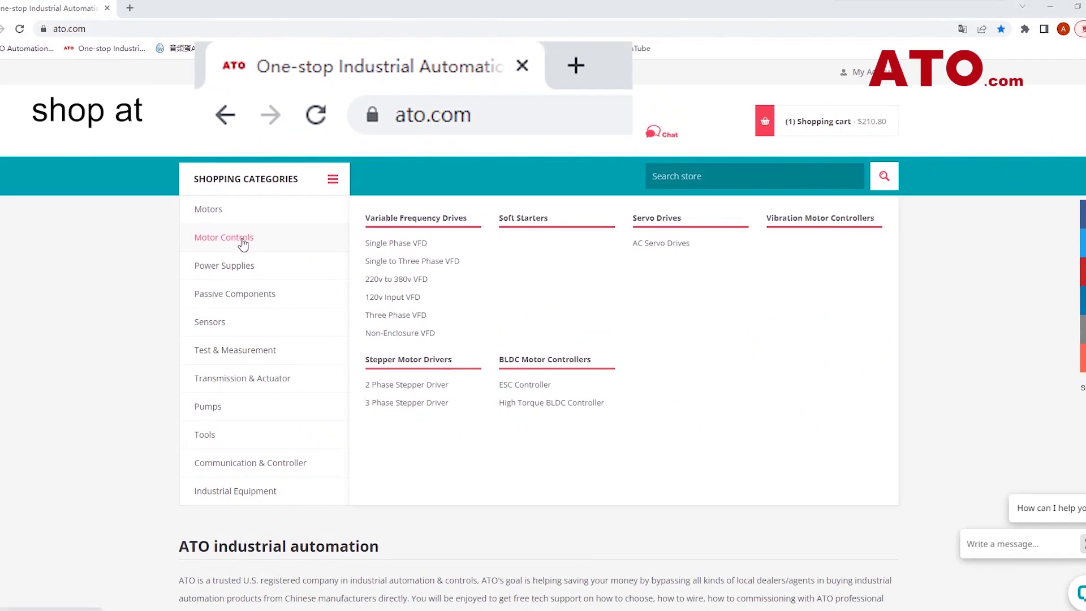
In the browser on ato.com, open the Motor Controls category and look through its first page of products.
left_click(244, 244)
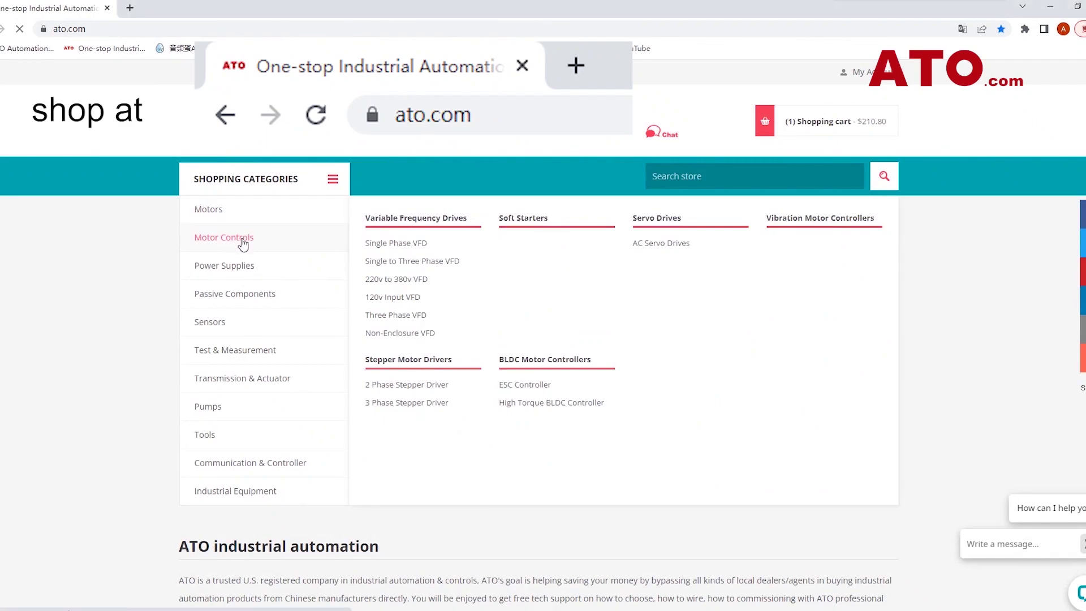
scroll(900, 424, "down", 5)
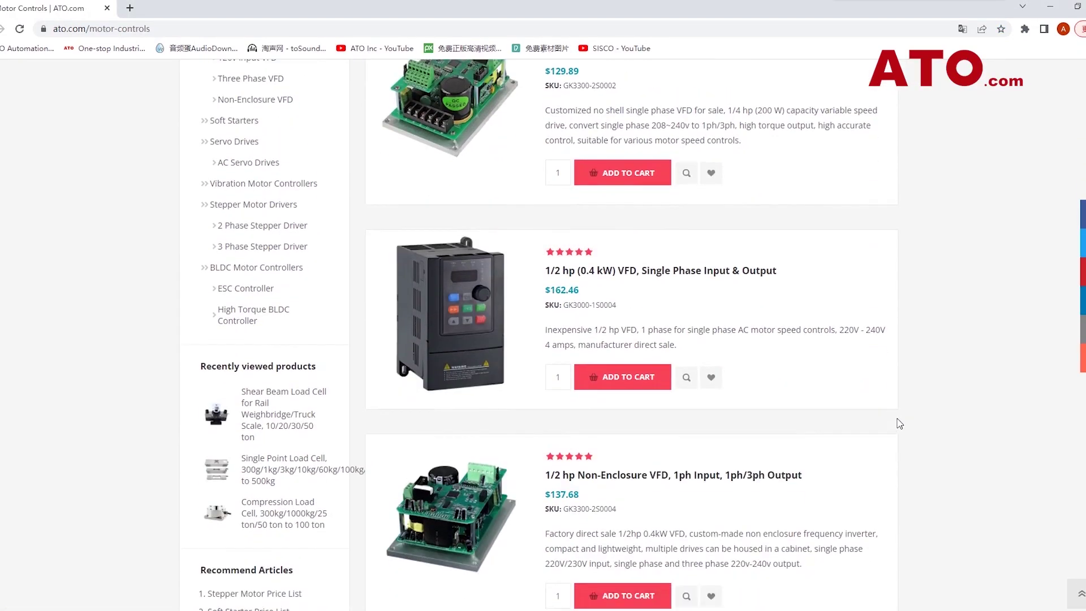
scroll(894, 412, "down", 12)
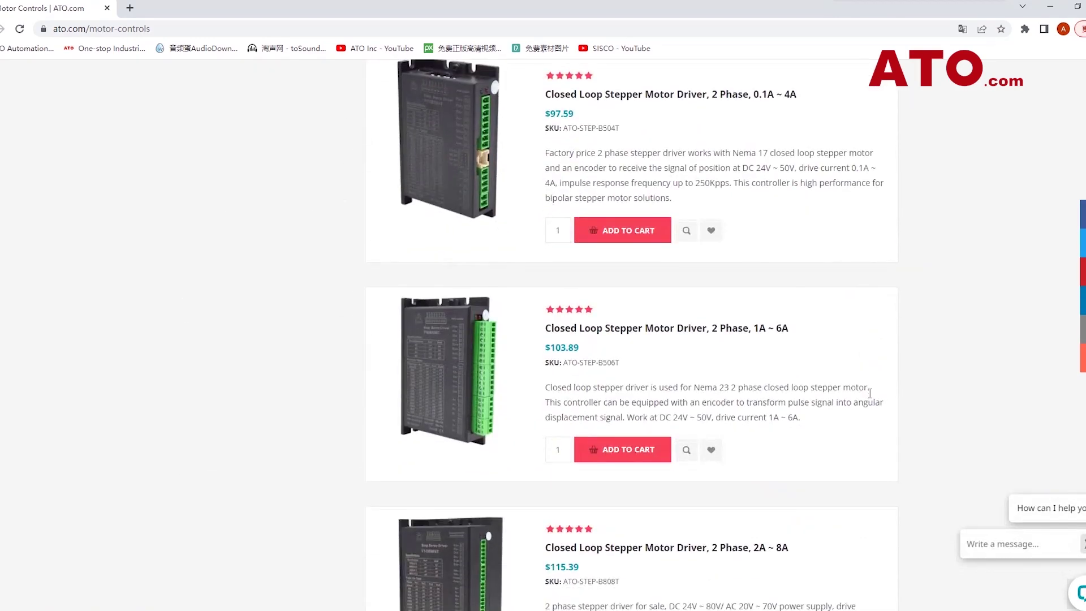
scroll(870, 393, "down", 13)
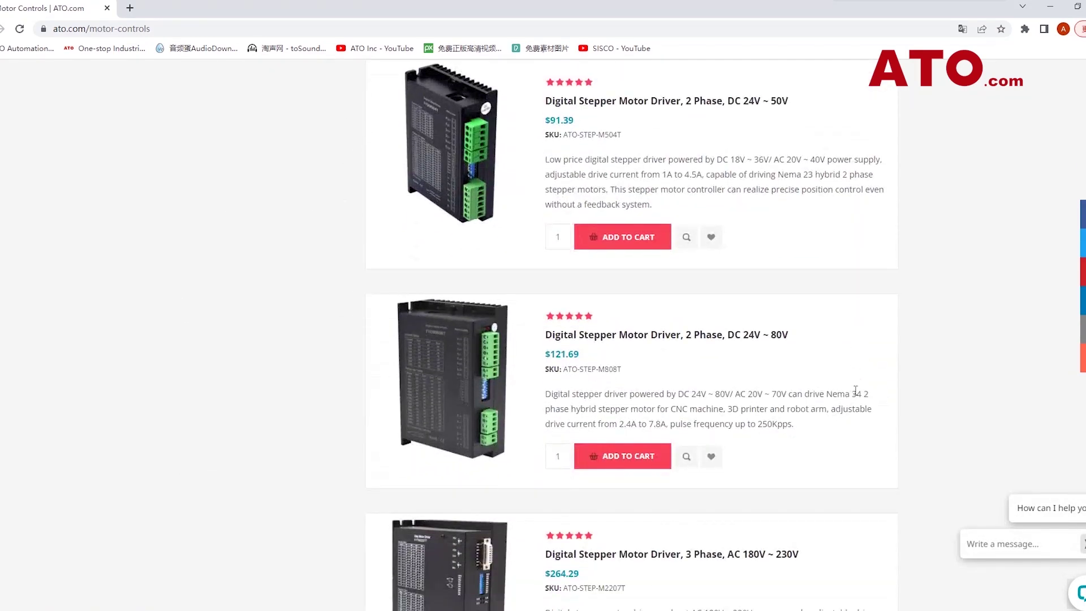
scroll(855, 391, "down", 12)
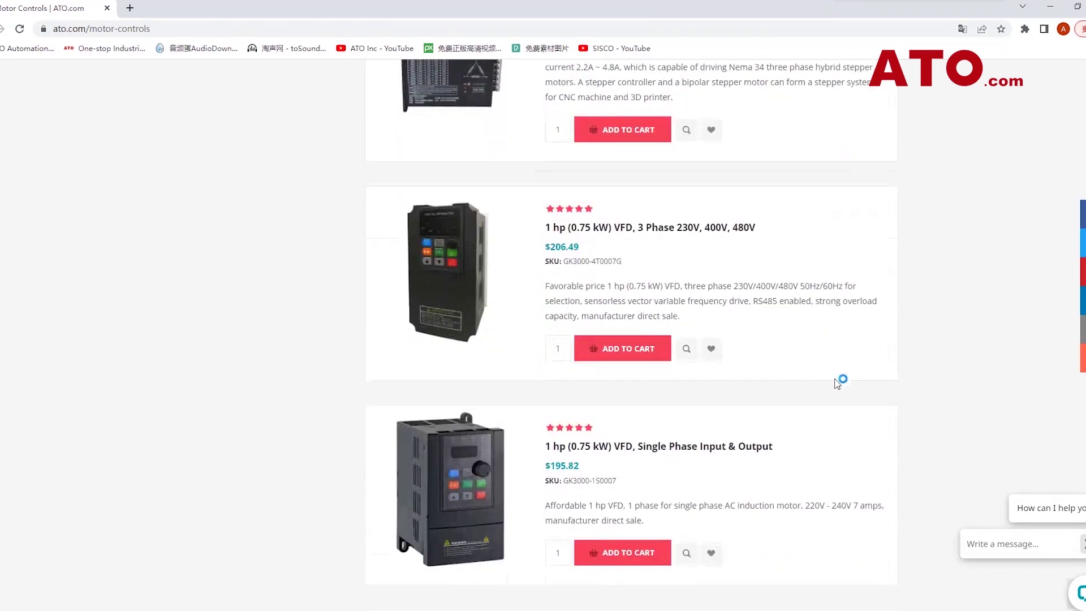
scroll(837, 383, "down", 10)
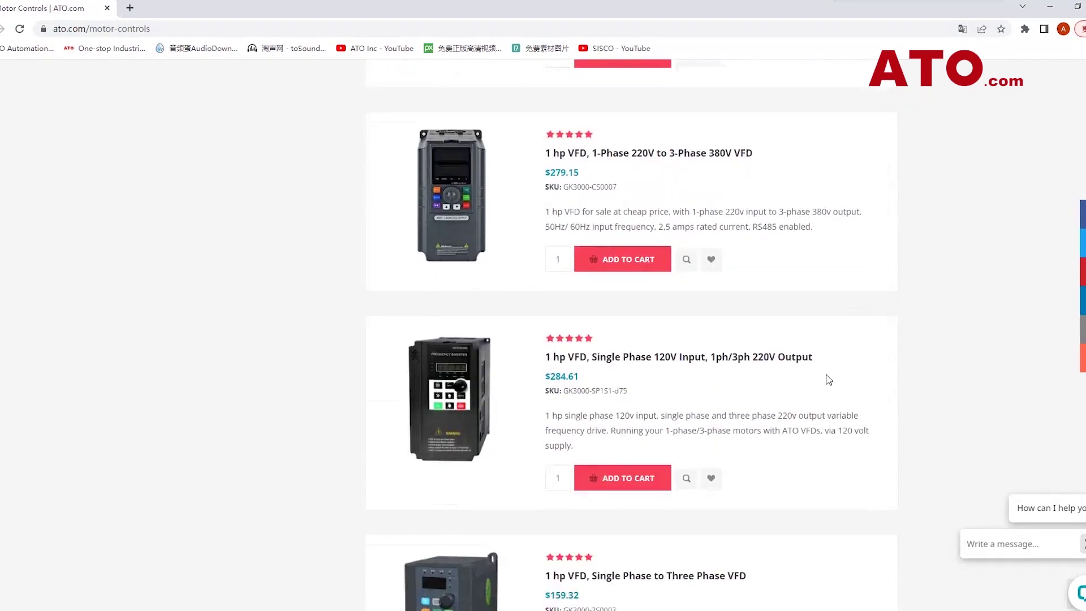
scroll(826, 378, "down", 7)
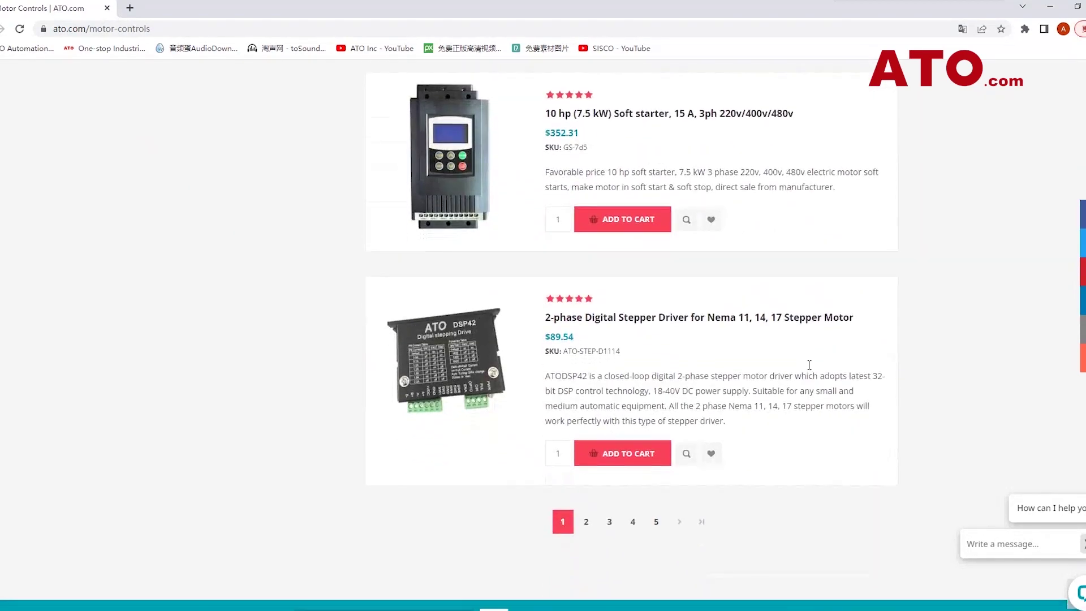
scroll(810, 365, "down", 2)
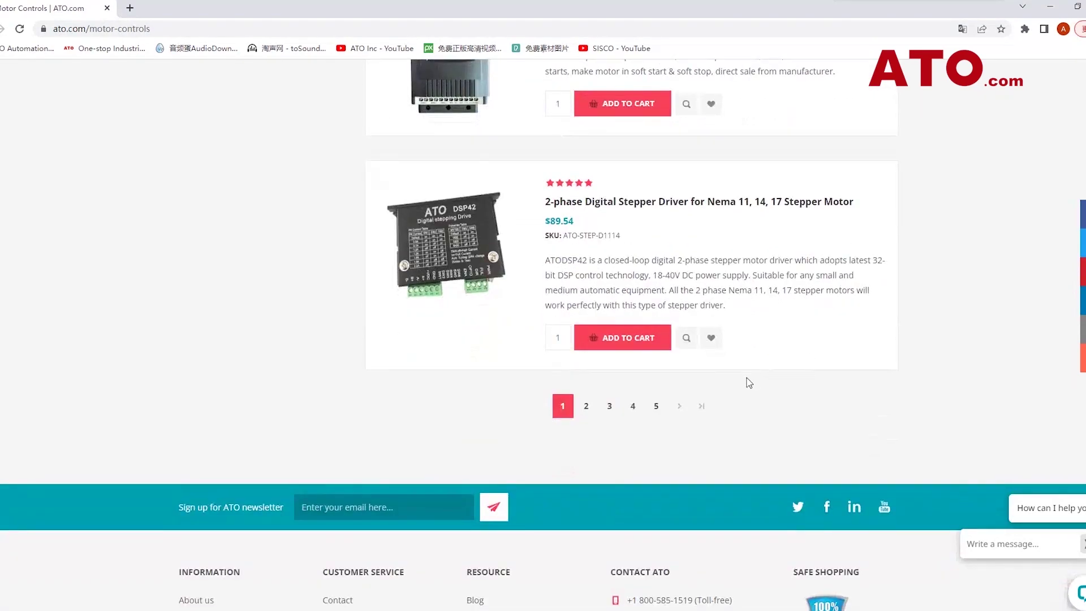
Open page 2 of the Motor Controls listing and look through its motor controllers and stepper drivers.
left_click(587, 406)
scroll(600, 402, "down", 8)
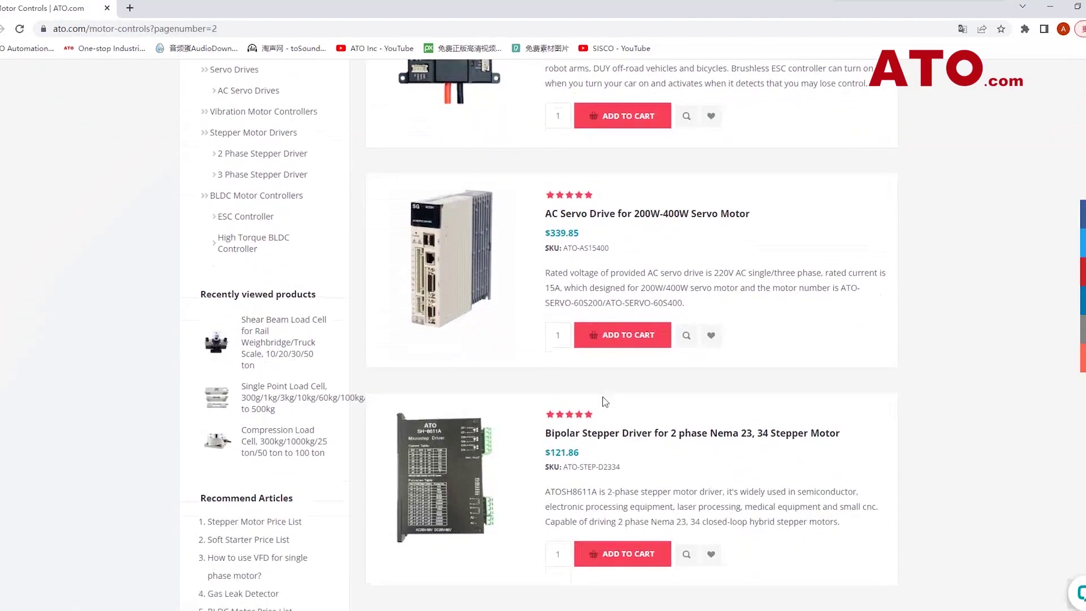
scroll(603, 402, "down", 12)
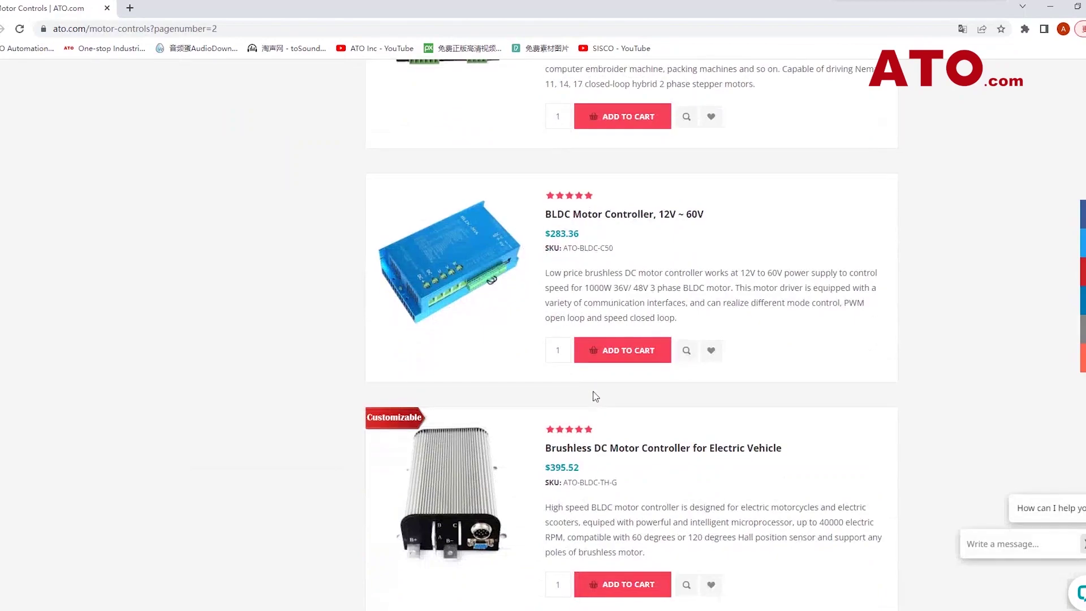
scroll(595, 396, "down", 11)
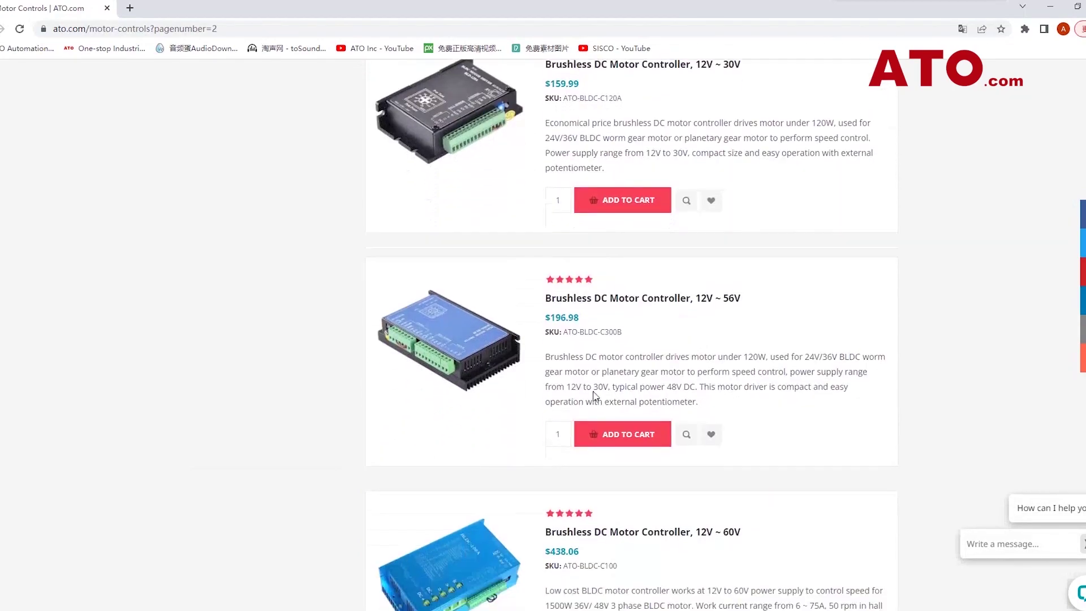
scroll(594, 395, "down", 3)
scroll(594, 395, "down", 14)
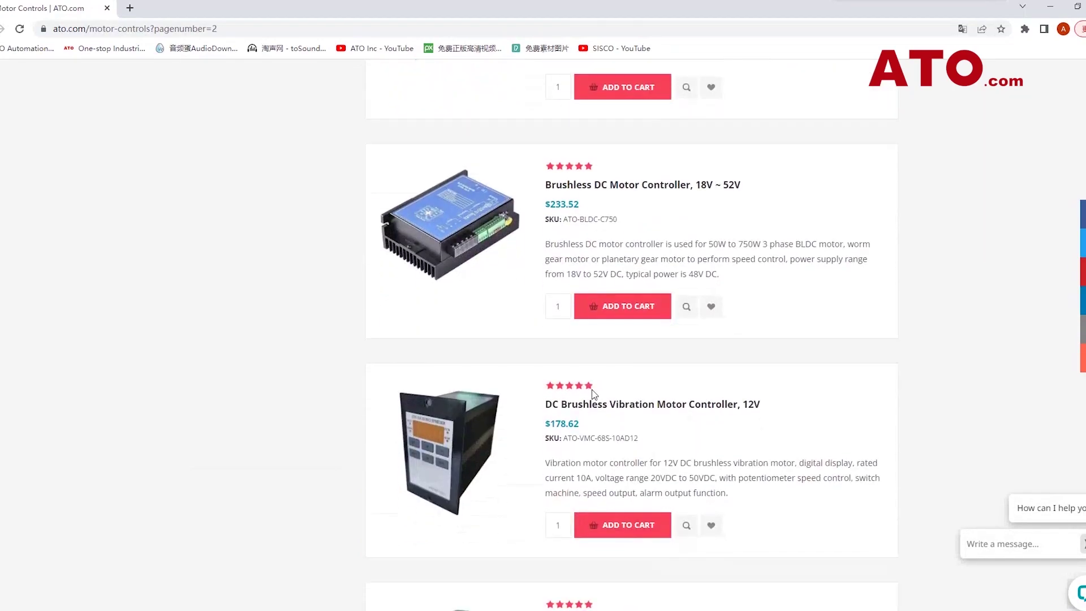
scroll(590, 392, "down", 12)
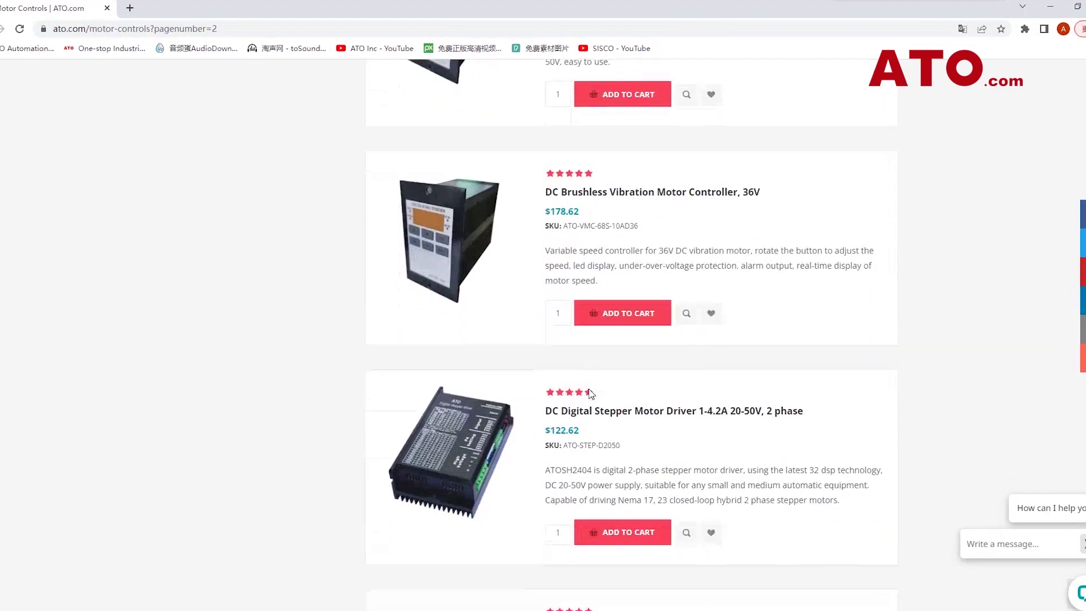
scroll(590, 390, "down", 6)
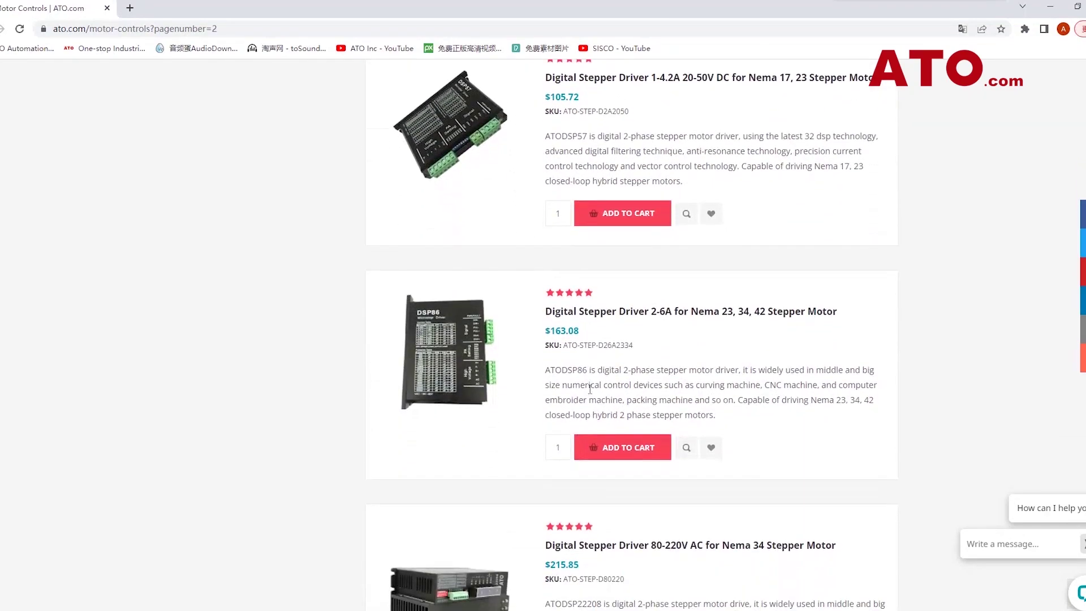
scroll(590, 393, "down", 9)
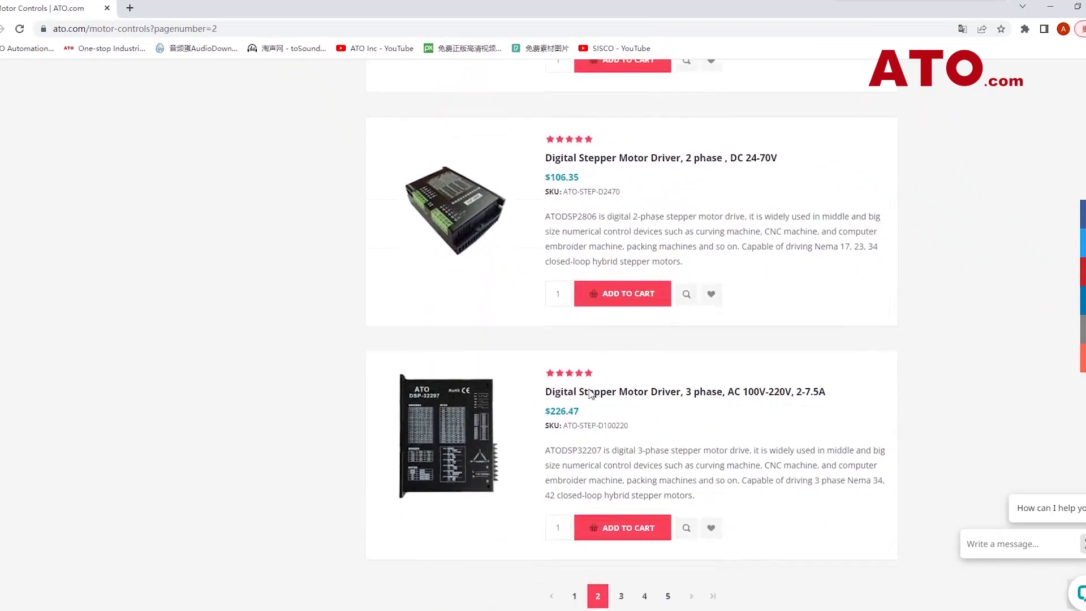